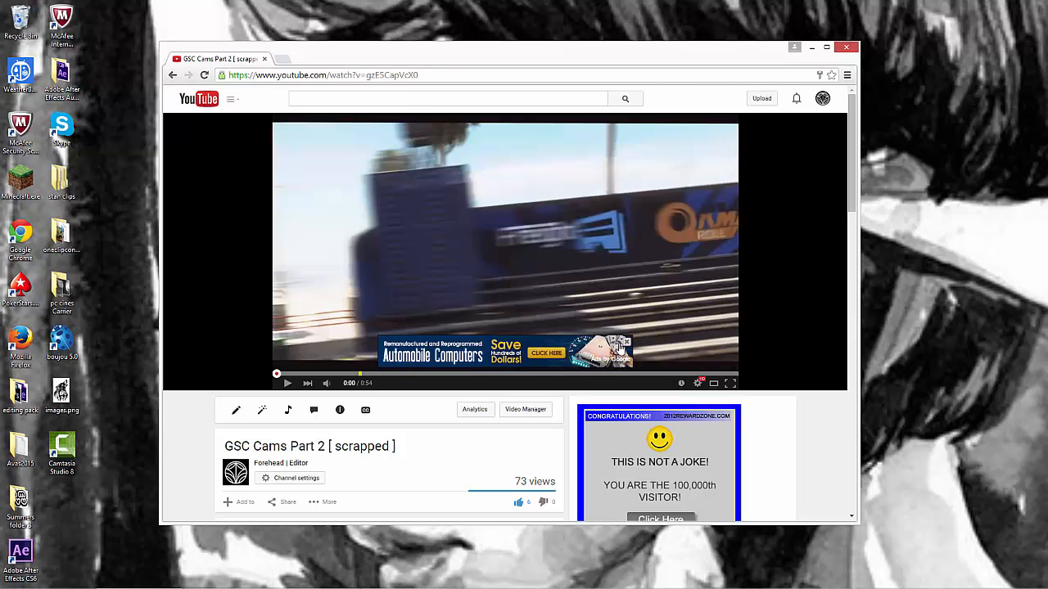
Play the opening ten seconds of the "GSC Cams Part 2 [ scrapped ]" video as a reference and pause it
mouse_move(184, 577)
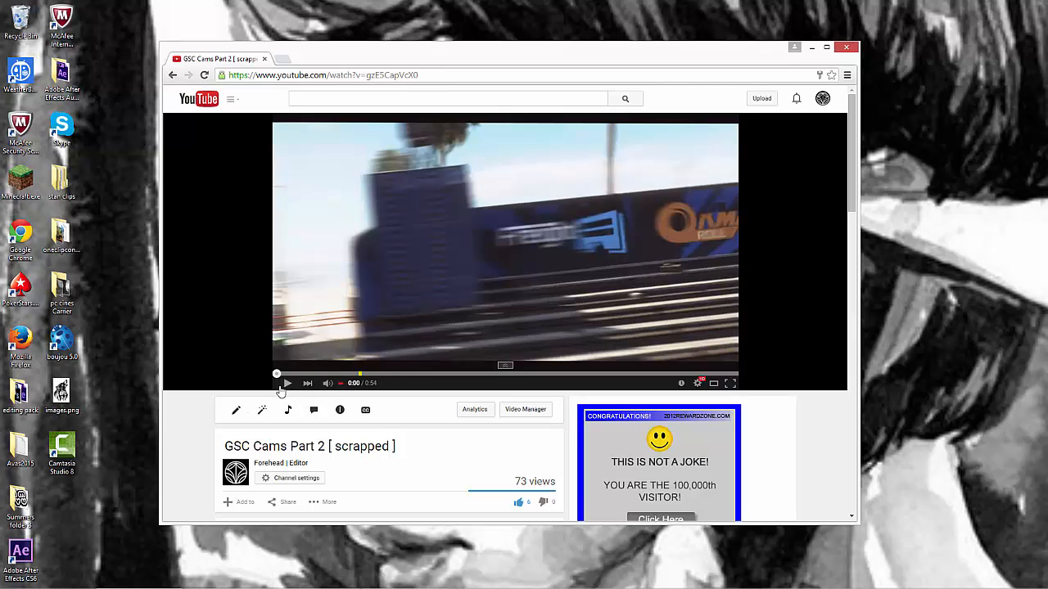
click(285, 383)
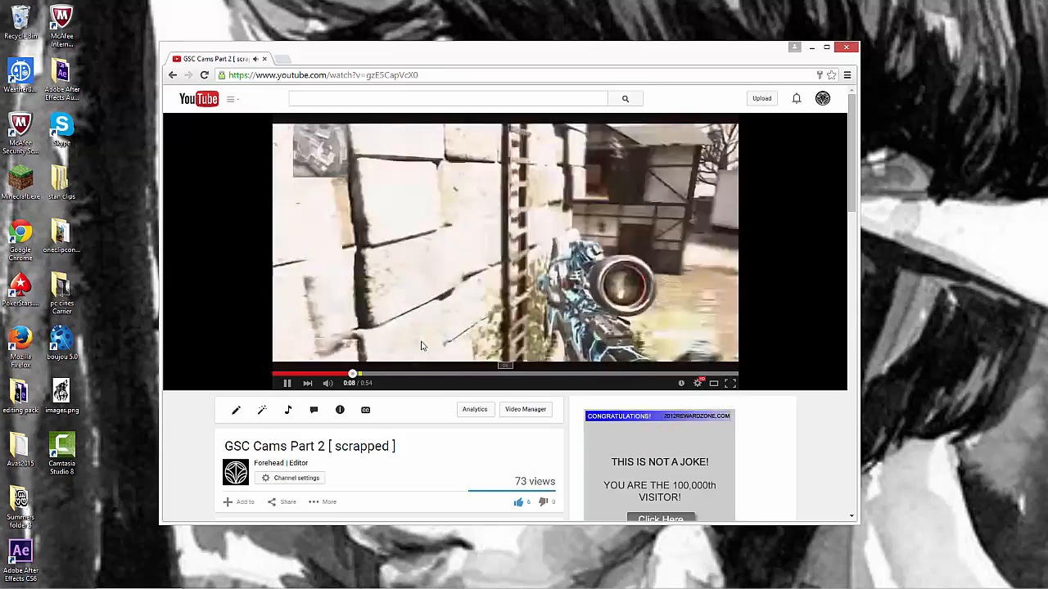
click(433, 333)
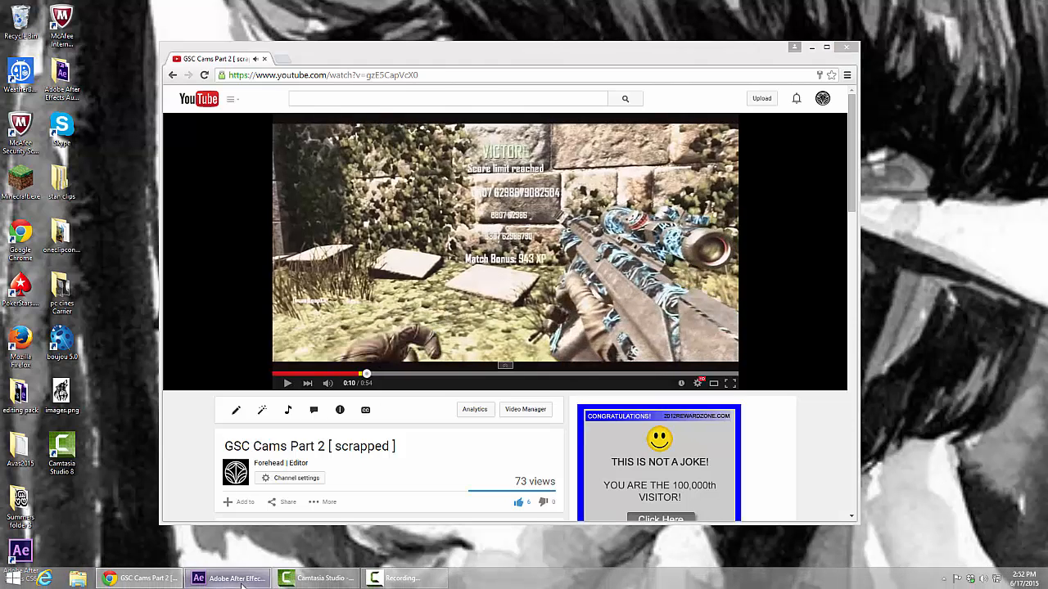
Switch to After Effects and play a RAM preview of the finished Main Comp
click(236, 577)
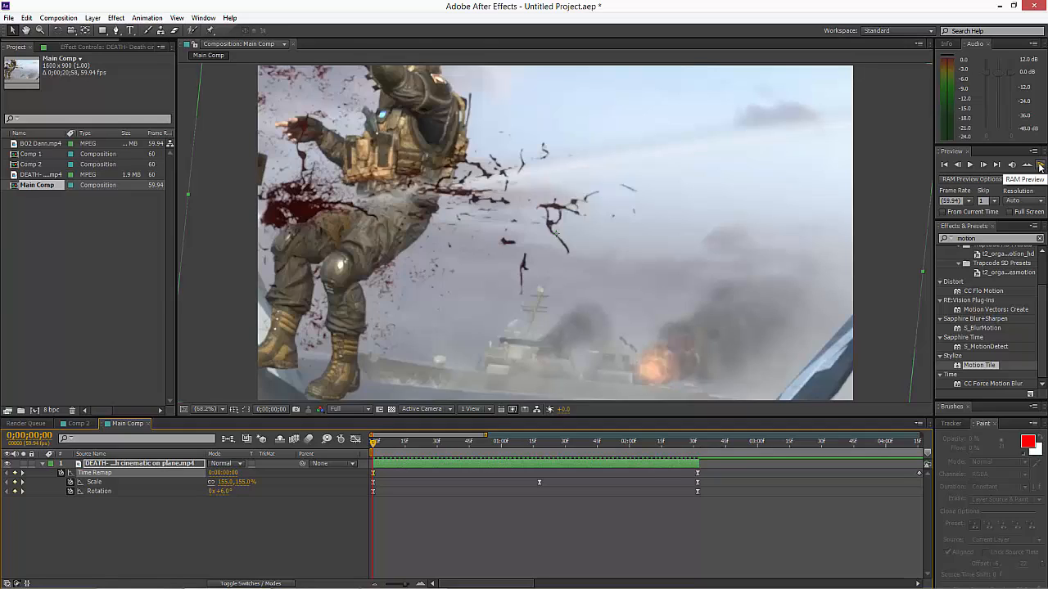
click(1039, 166)
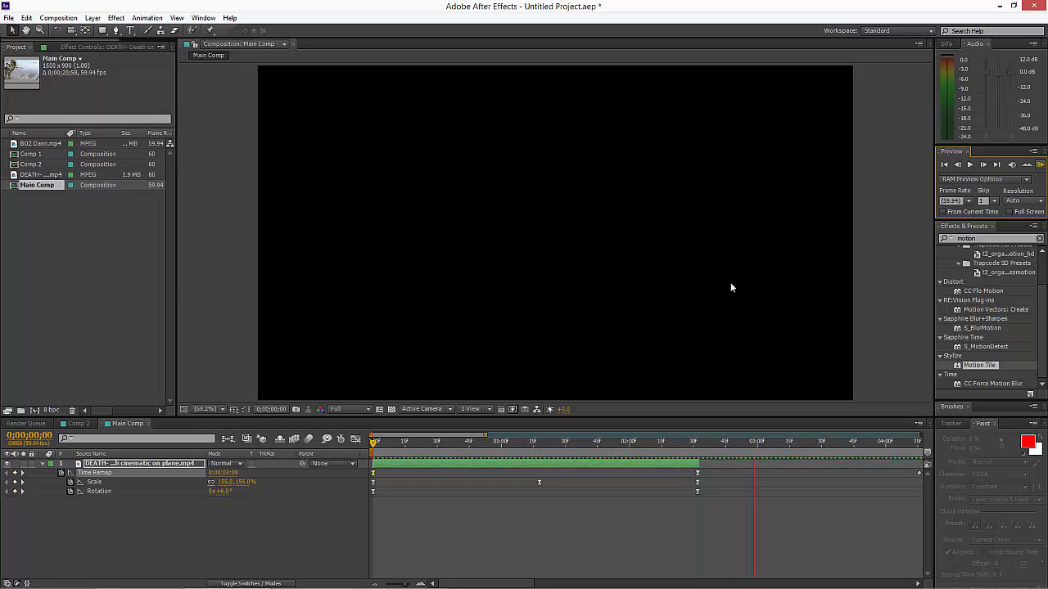
key(space)
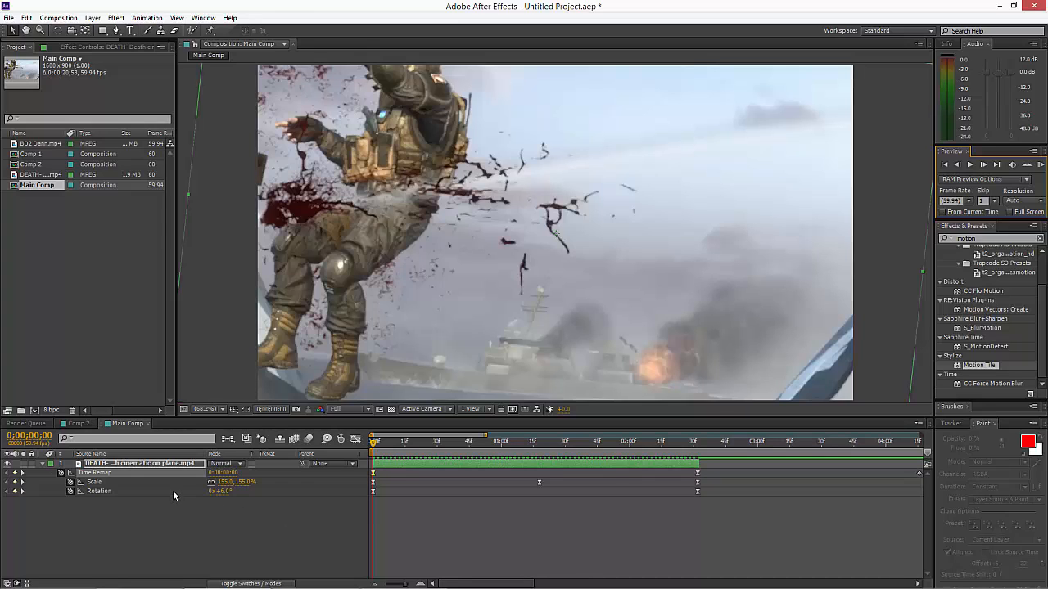
Create a new composition named Comp 3 at 1600 x 900 px, 60 fps and 0:00:04:16 duration
click(77, 423)
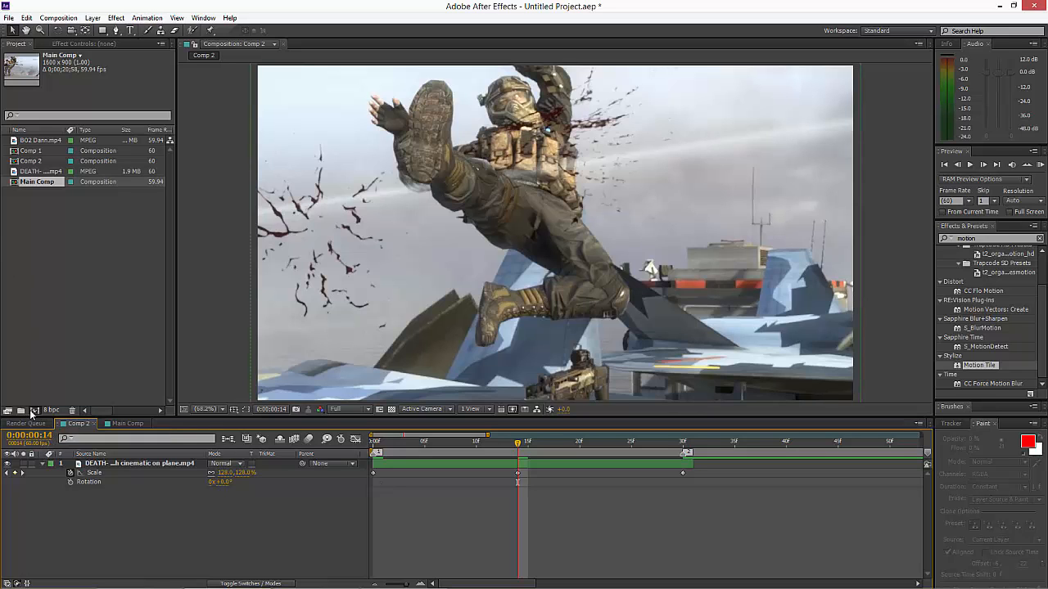
key(ctrl+n)
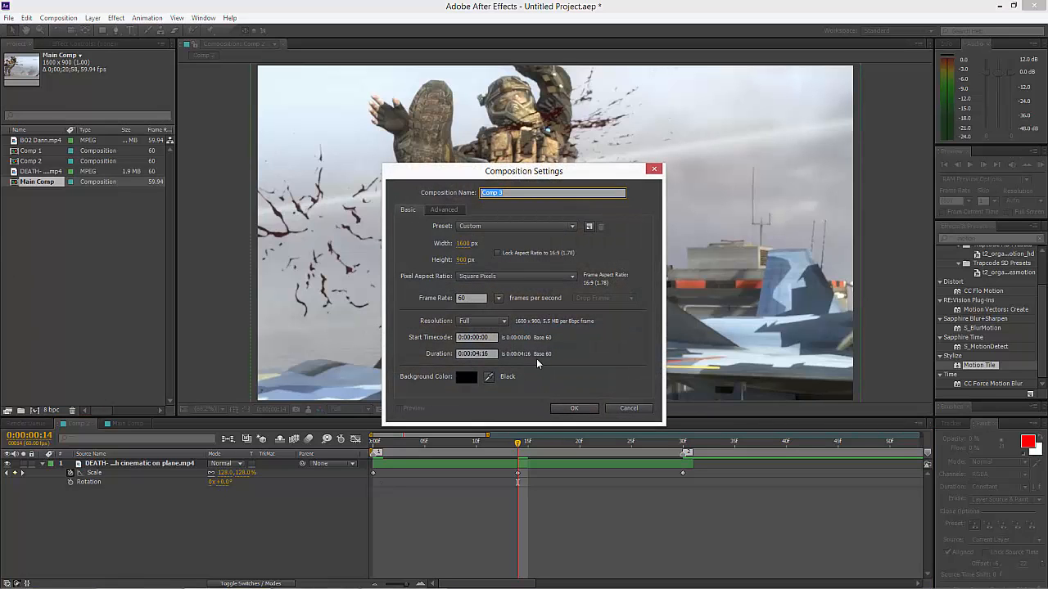
click(567, 410)
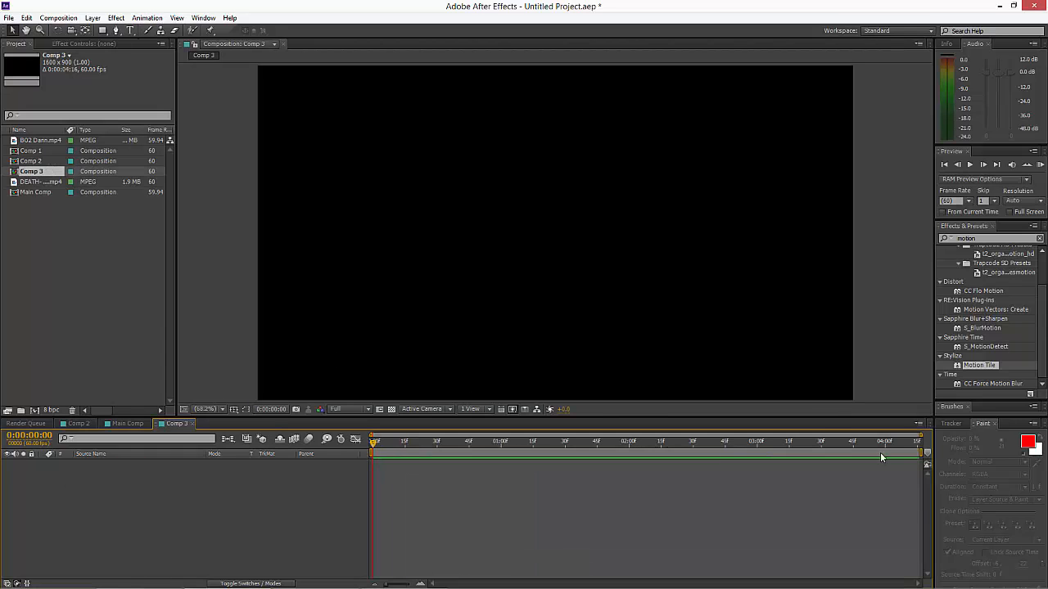
Place composition marker 1 at the start of Comp 3 and marker 2 at about 40 frames, returning to the first frame
drag(929, 455, 316, 466)
drag(374, 444, 439, 444)
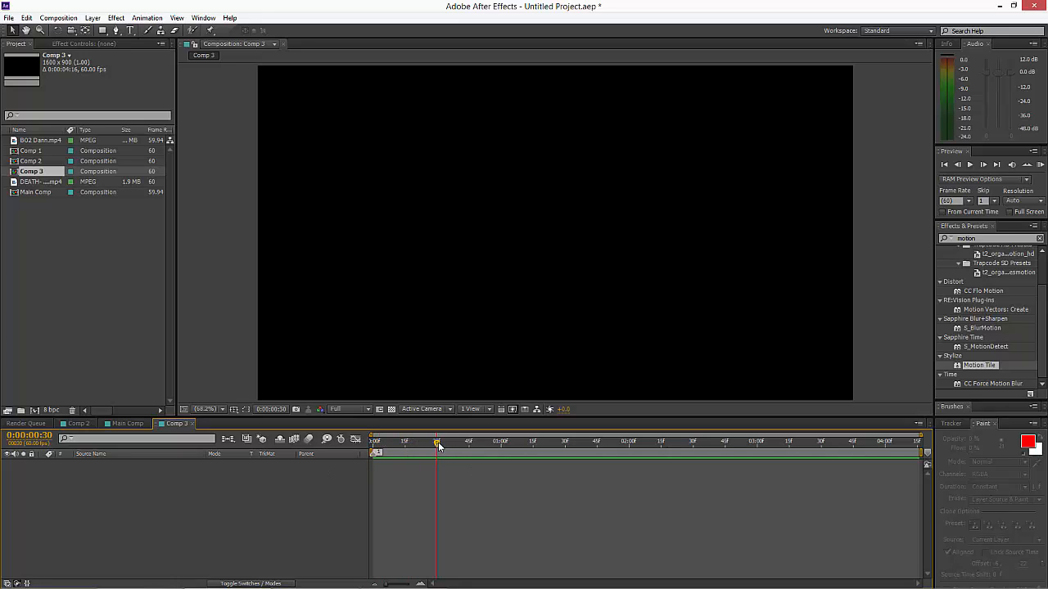
mouse_move(928, 455)
mouse_down()
mouse_move(430, 464)
mouse_move(459, 452)
mouse_up()
key(Home)
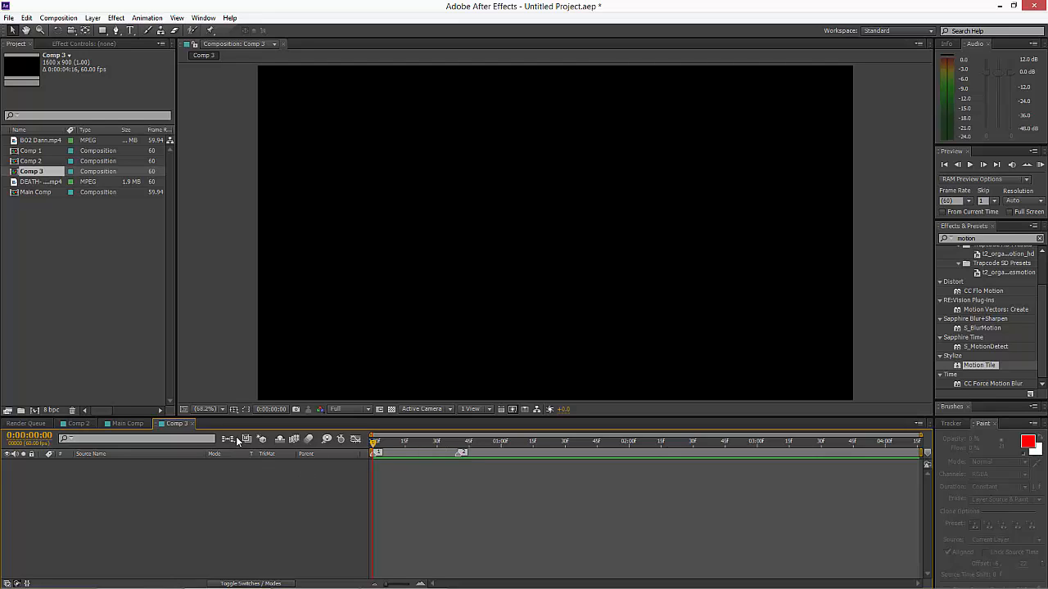
Add the DEATH cinematic on plane clip to Comp 3 and align its layer start with frame 0
click(397, 442)
click(373, 442)
click(31, 182)
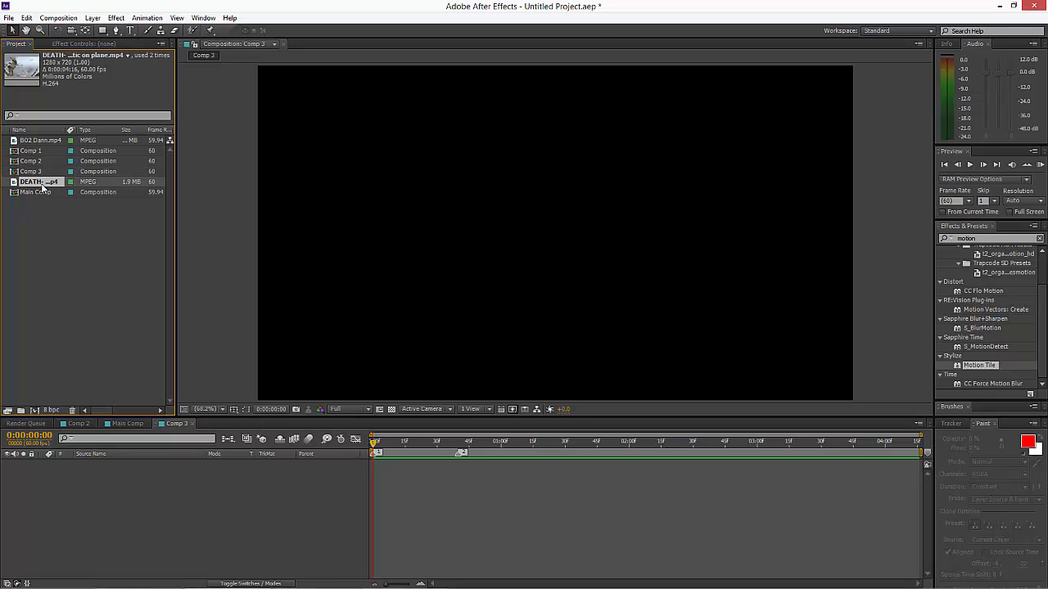
drag(42, 187, 375, 460)
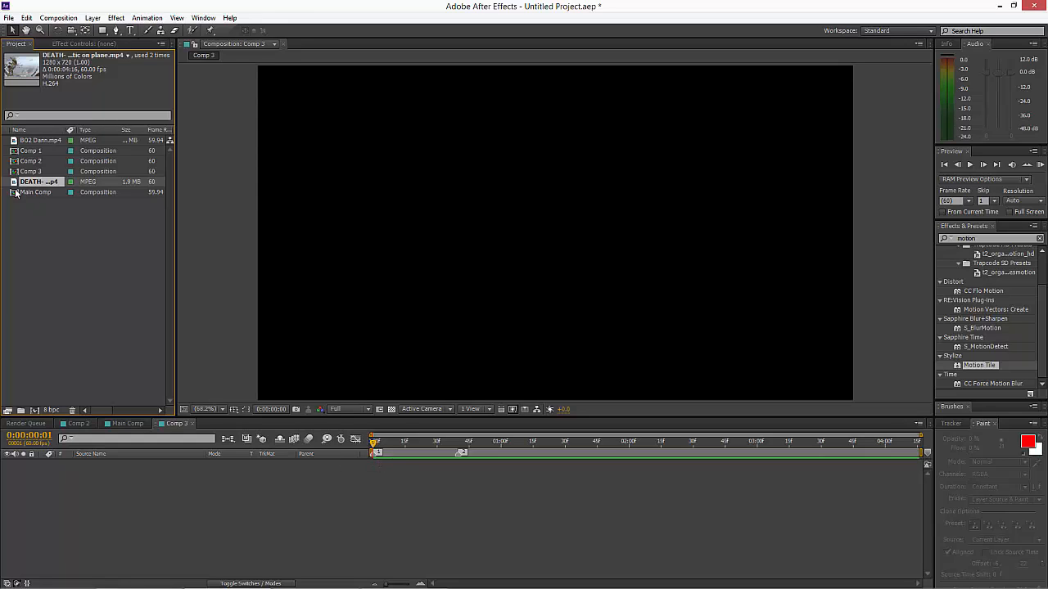
drag(32, 184, 439, 526)
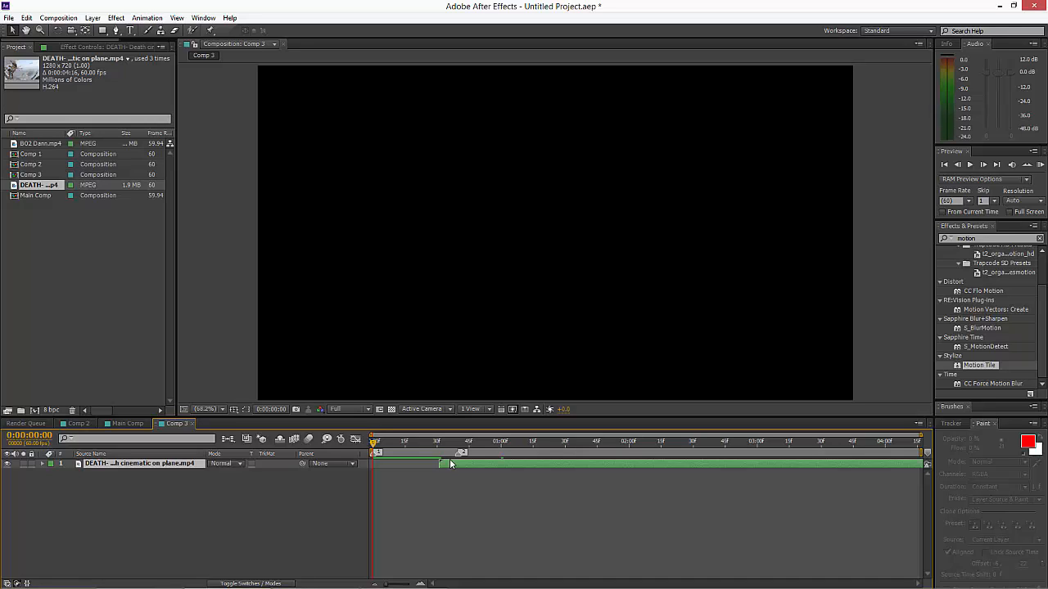
key([)
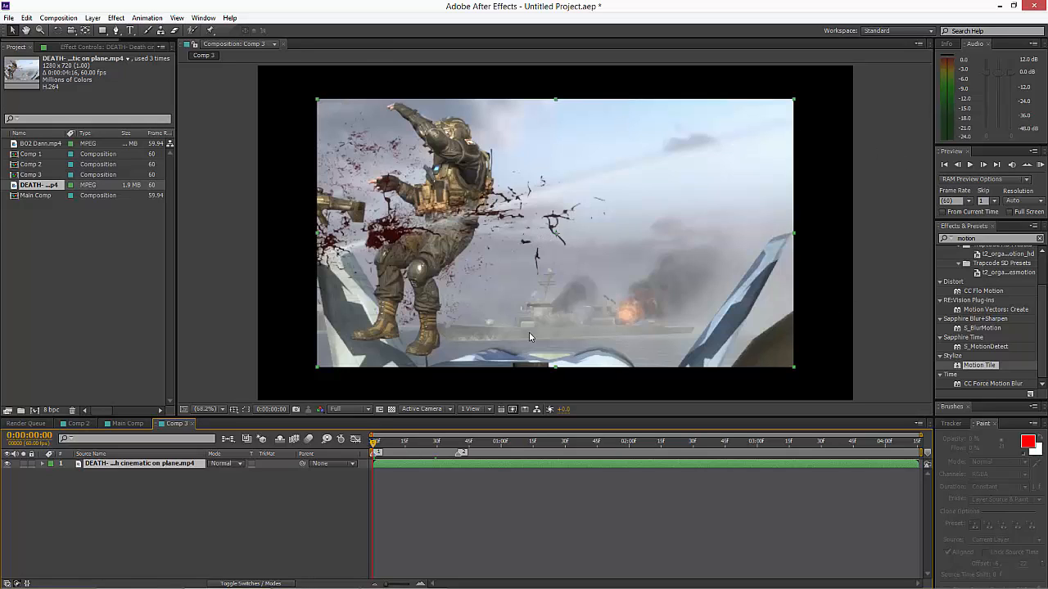
Pre-compose the clip layer, leaving all attributes in Comp 3, and return to the Comp 3 timeline
right_click(448, 469)
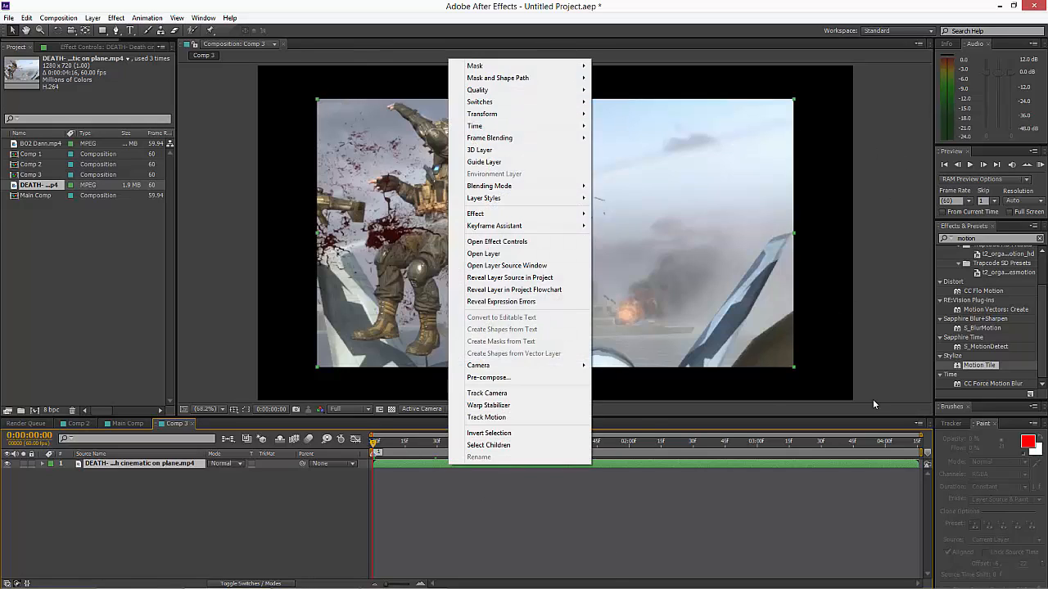
click(524, 379)
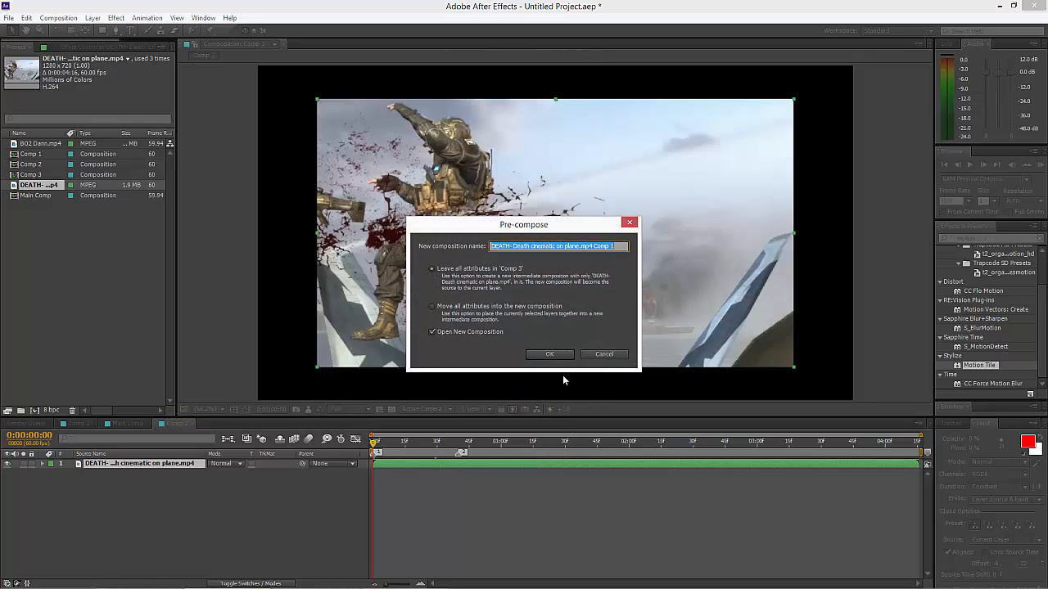
click(543, 353)
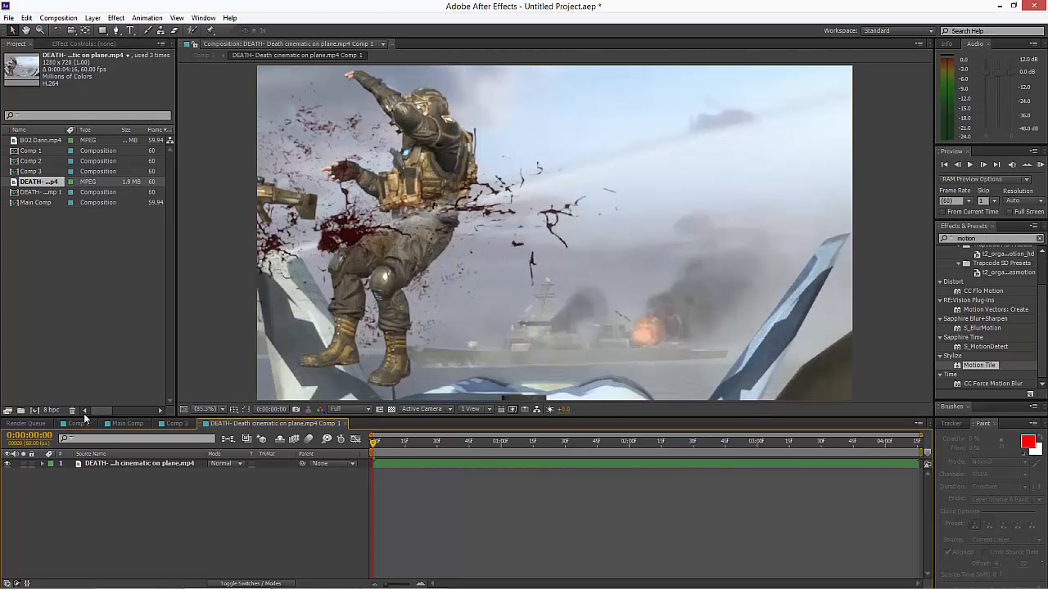
click(180, 424)
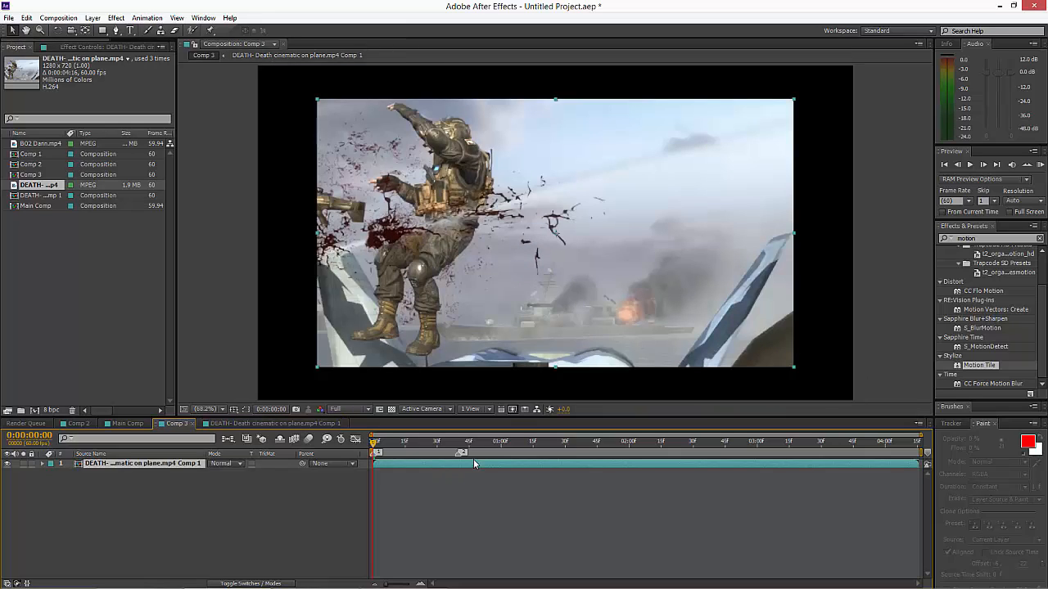
Set the pre-composed layer's Scale to 126% so the footage fills the frame
key(s)
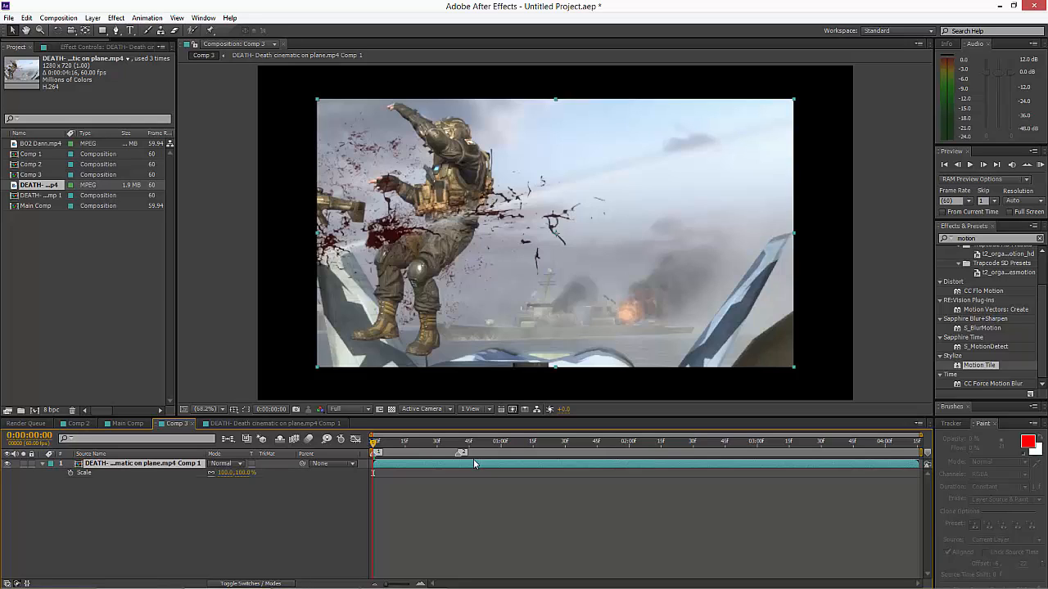
click(225, 473)
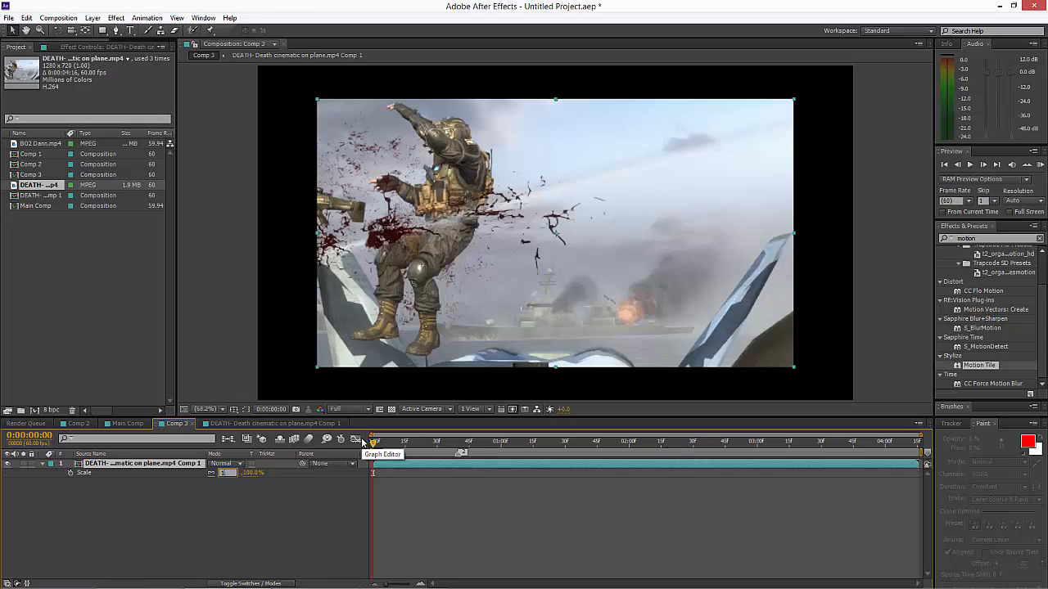
text(126)
key(Return)
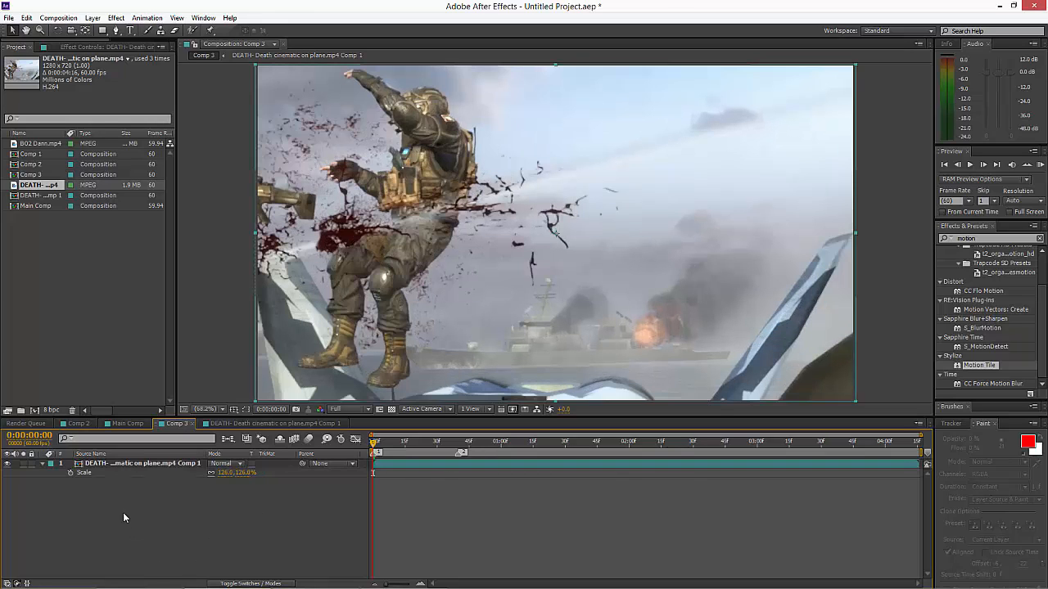
Enable time remapping on the pre-composed layer, keeping the layer's start at frame 0
click(363, 464)
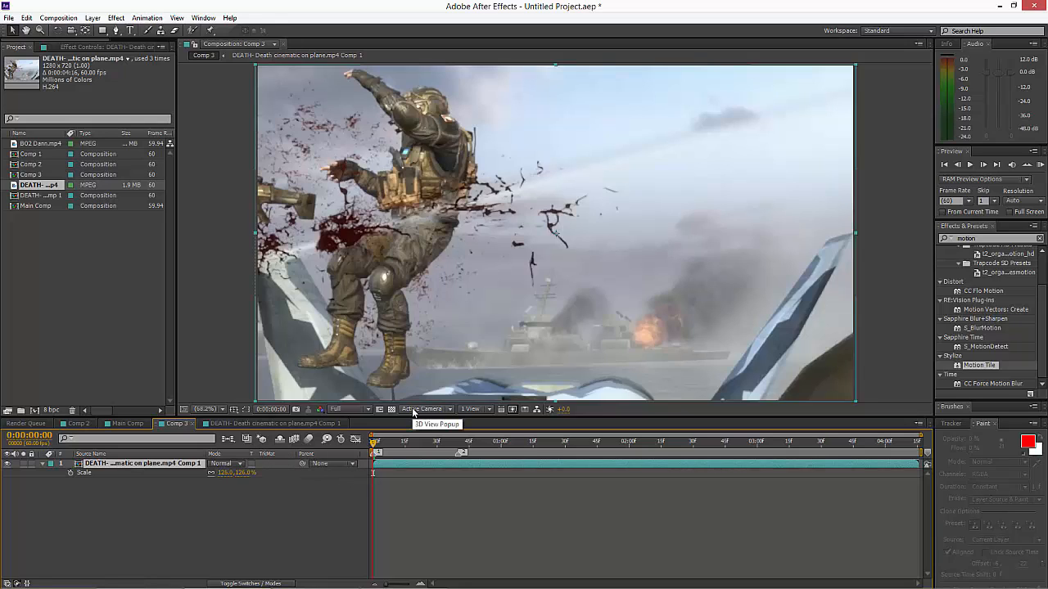
click(44, 464)
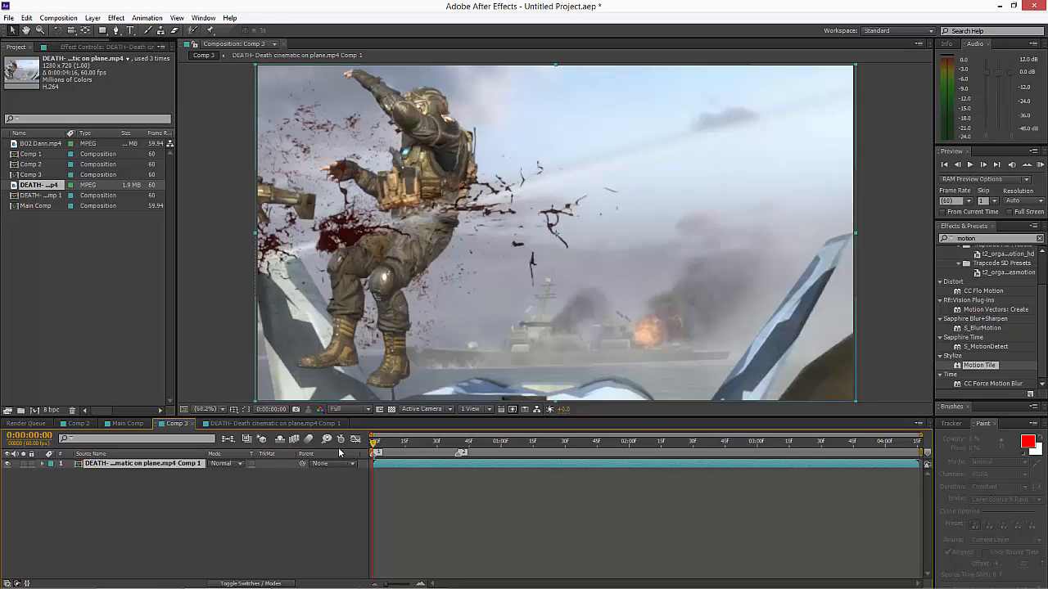
key(ctrl+alt+t)
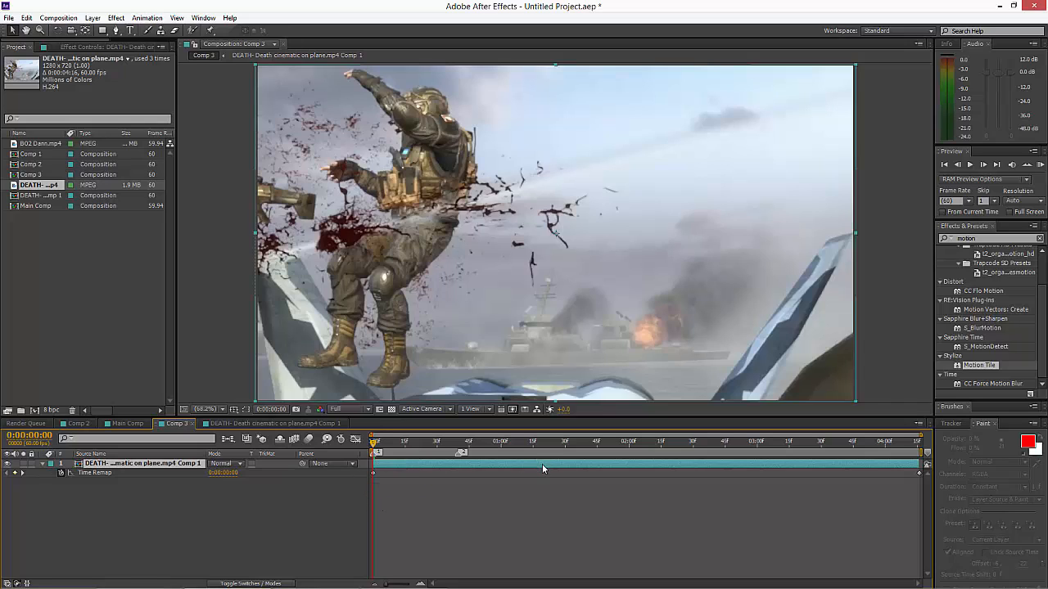
drag(542, 464, 515, 464)
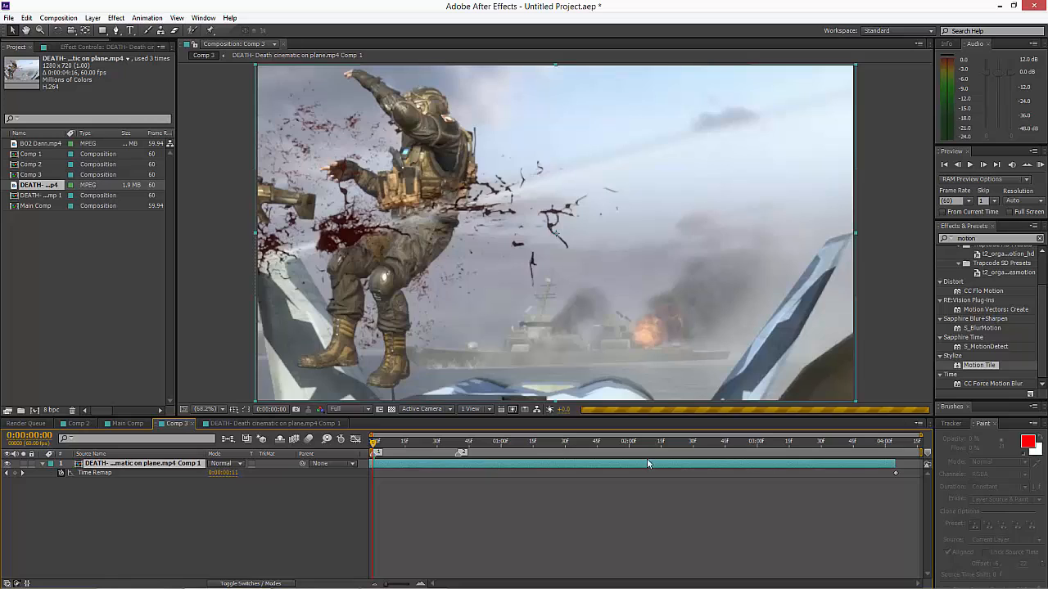
drag(443, 463, 469, 459)
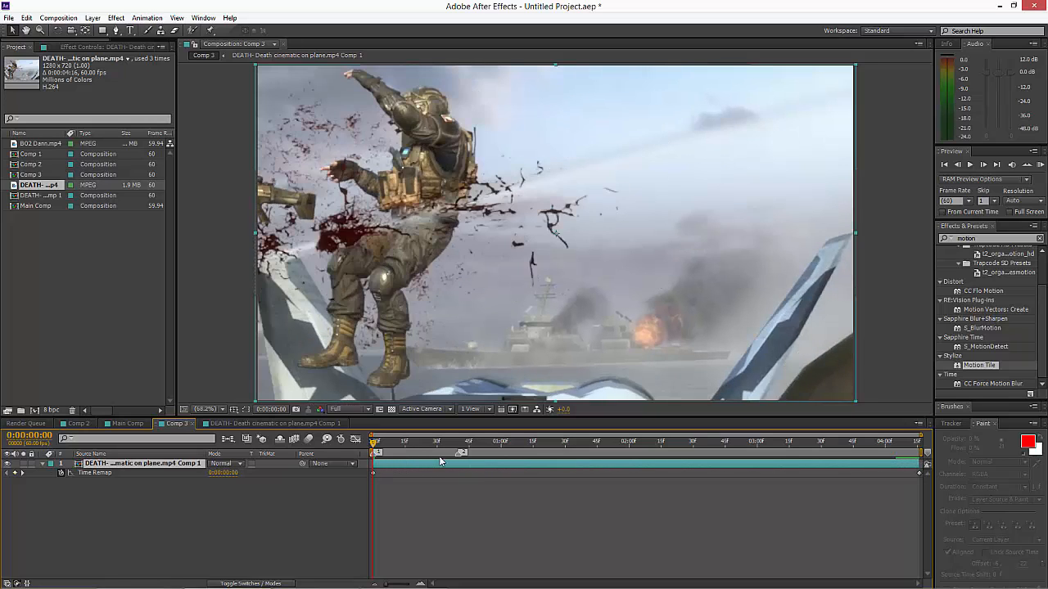
Move composition marker 2 and the current time indicator to 0:00:01:04 in Comp 3
drag(372, 443, 458, 446)
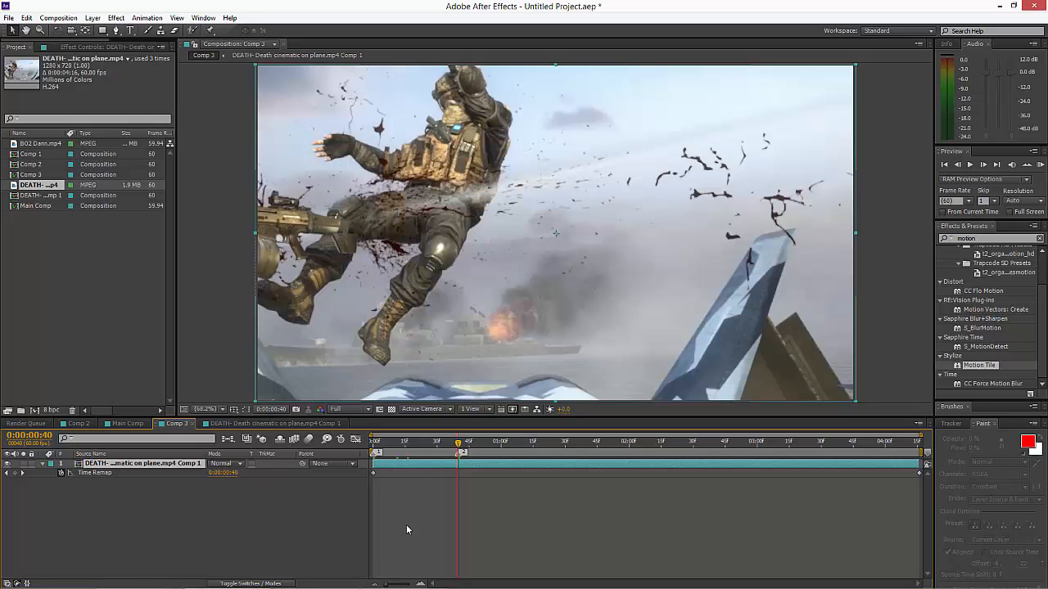
click(421, 584)
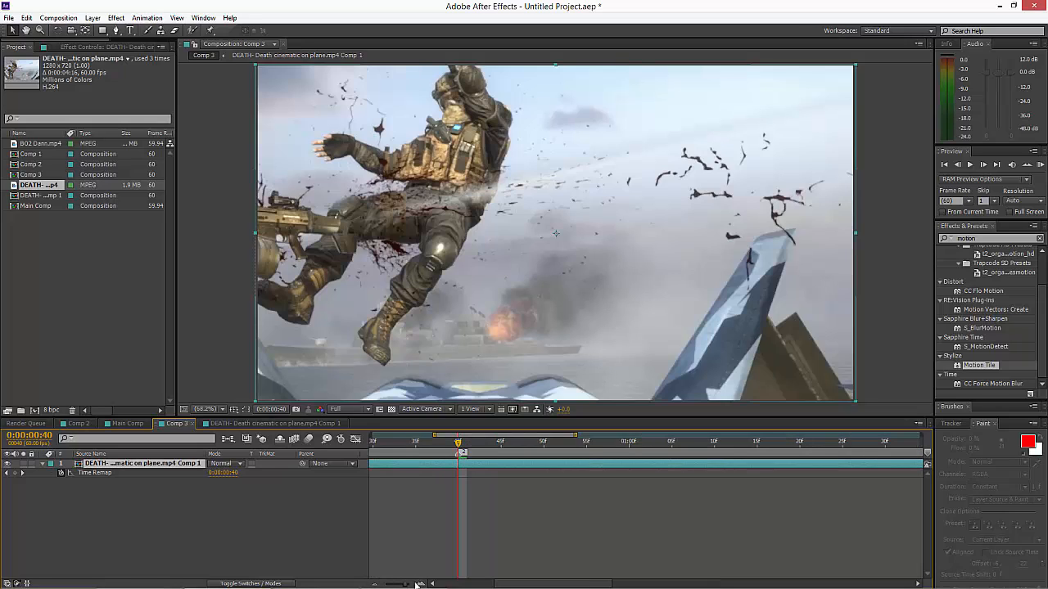
click(373, 583)
key(Page_Down)
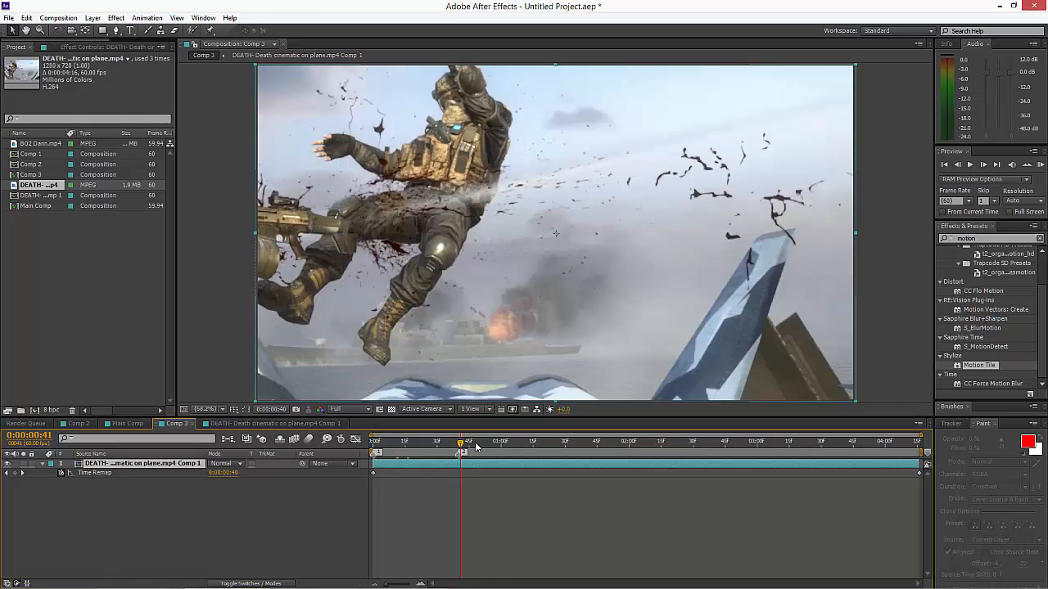
mouse_move(477, 447)
mouse_down()
mouse_move(509, 444)
mouse_move(491, 457)
mouse_move(509, 457)
mouse_up()
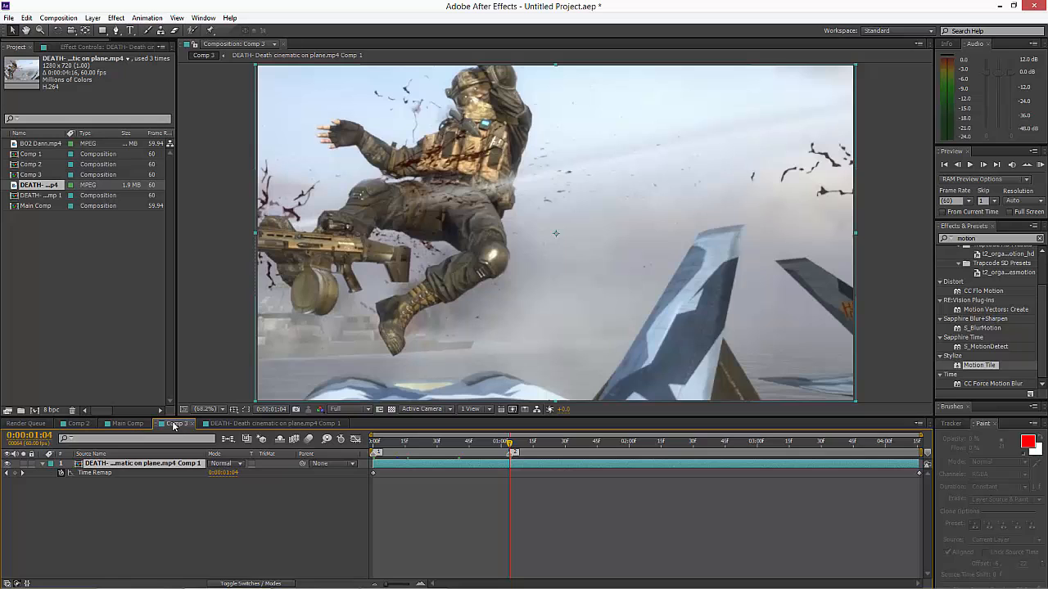
Add a Time Remap keyframe at 0:00:01:04 in Comp 3 with its value set to 0:00:04:16
click(127, 423)
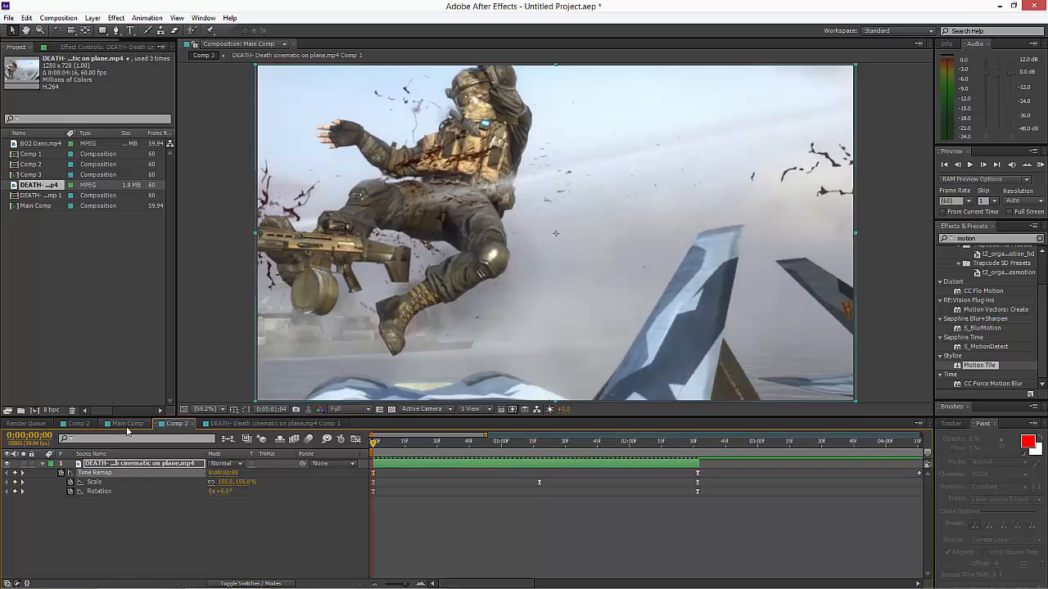
click(171, 423)
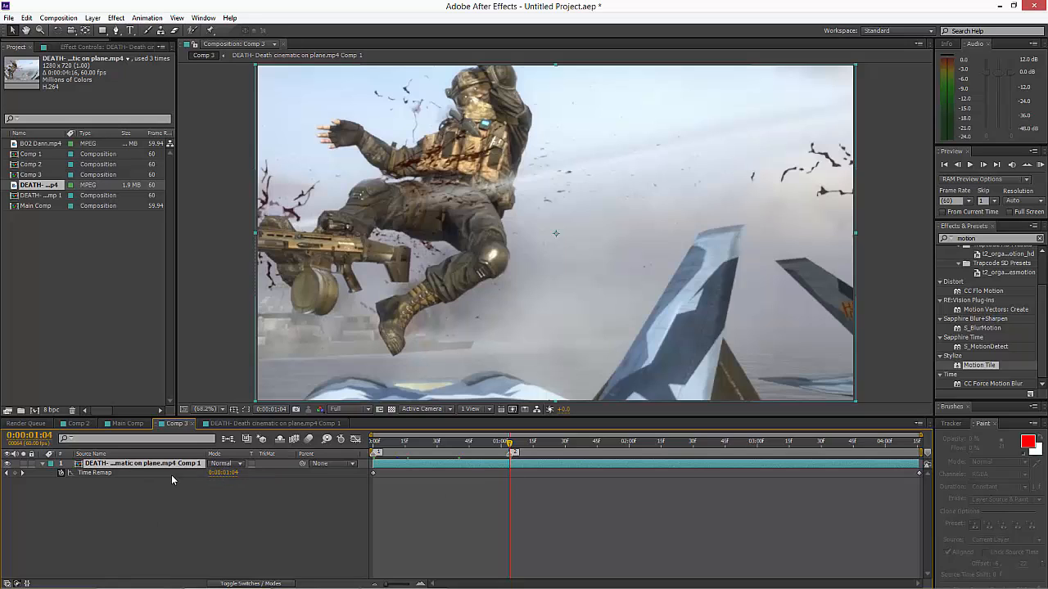
drag(225, 475, 288, 488)
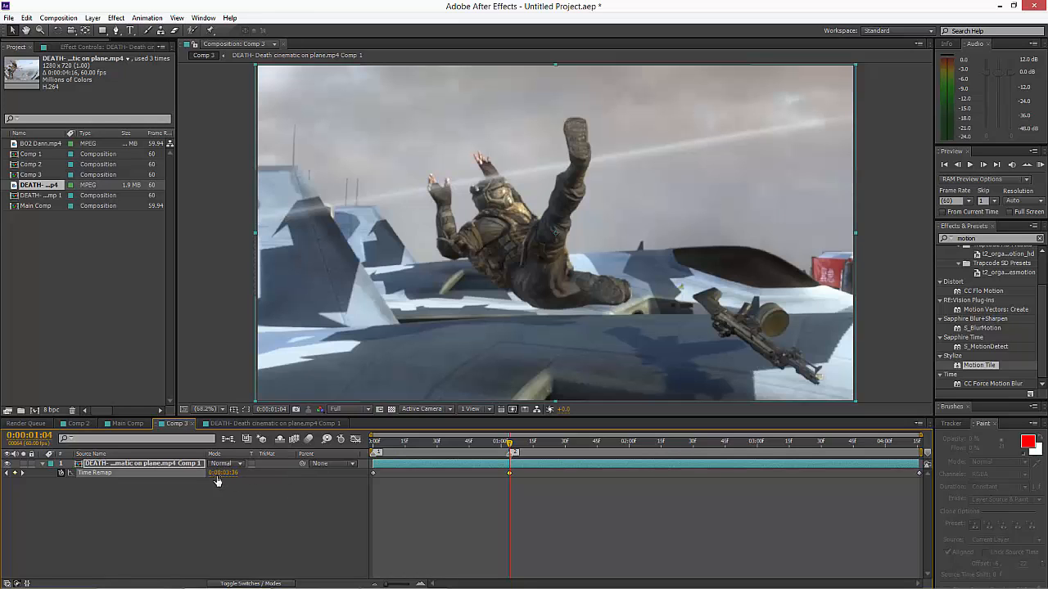
drag(218, 481, 237, 481)
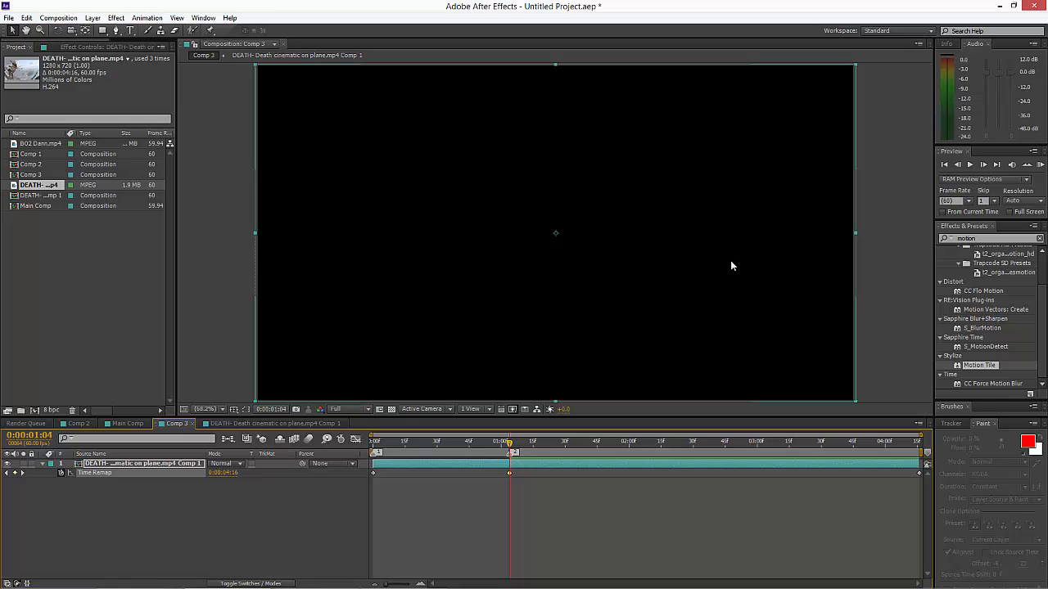
Trim the layer's end to 0:00:01:04 and apply Easy Ease to all of its Time Remap keyframes
key(alt+])
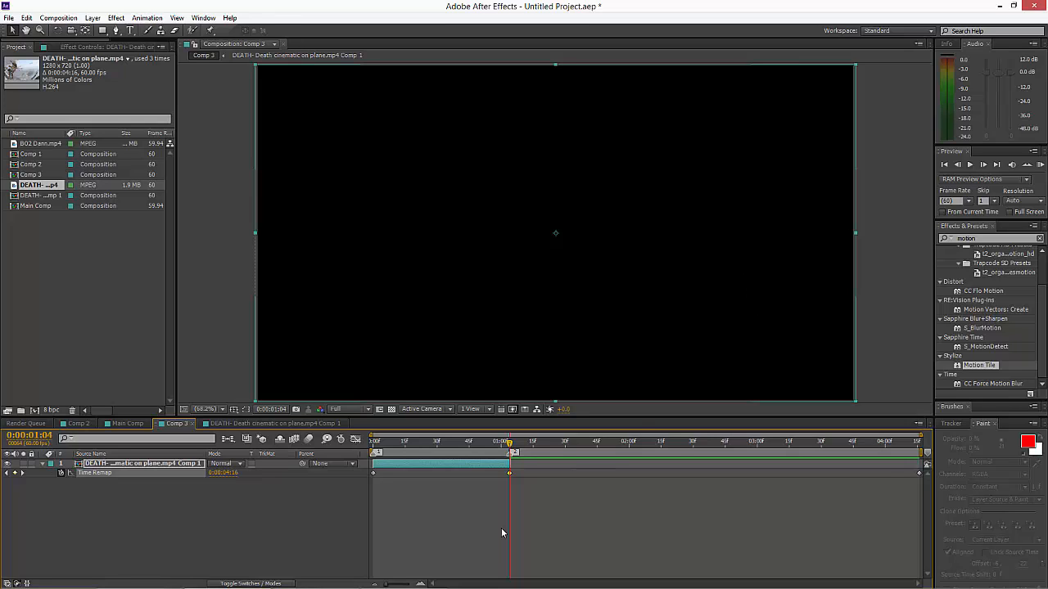
drag(530, 477, 347, 473)
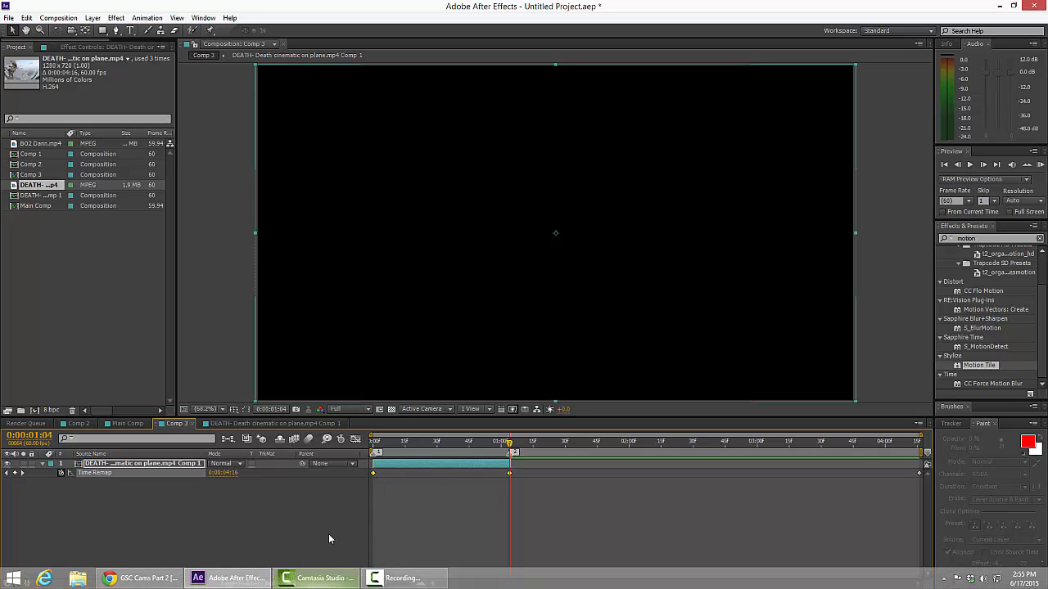
right_click(374, 476)
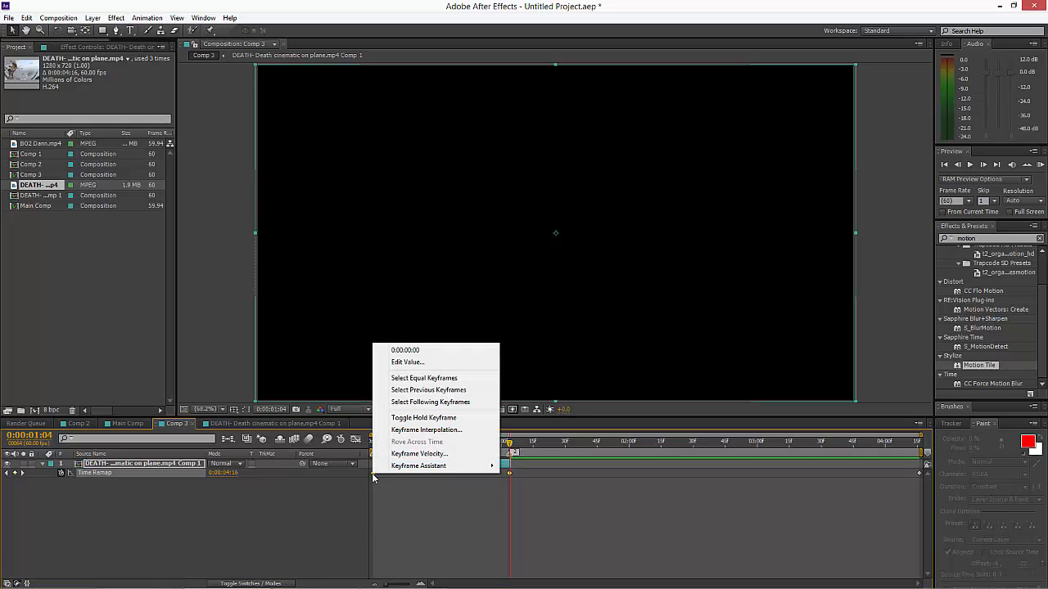
mouse_move(390, 469)
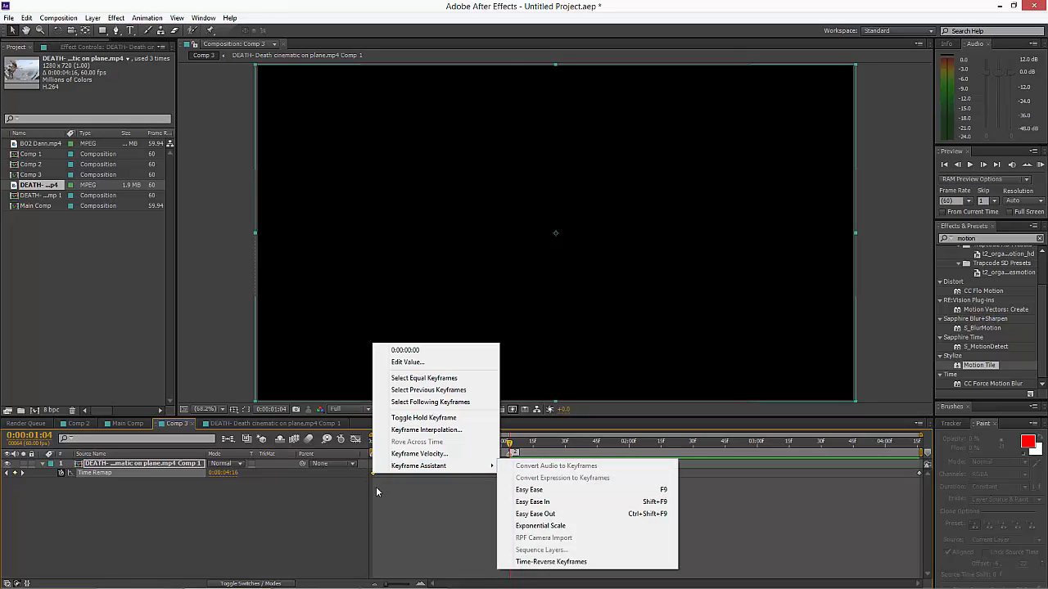
click(379, 489)
drag(368, 476, 923, 472)
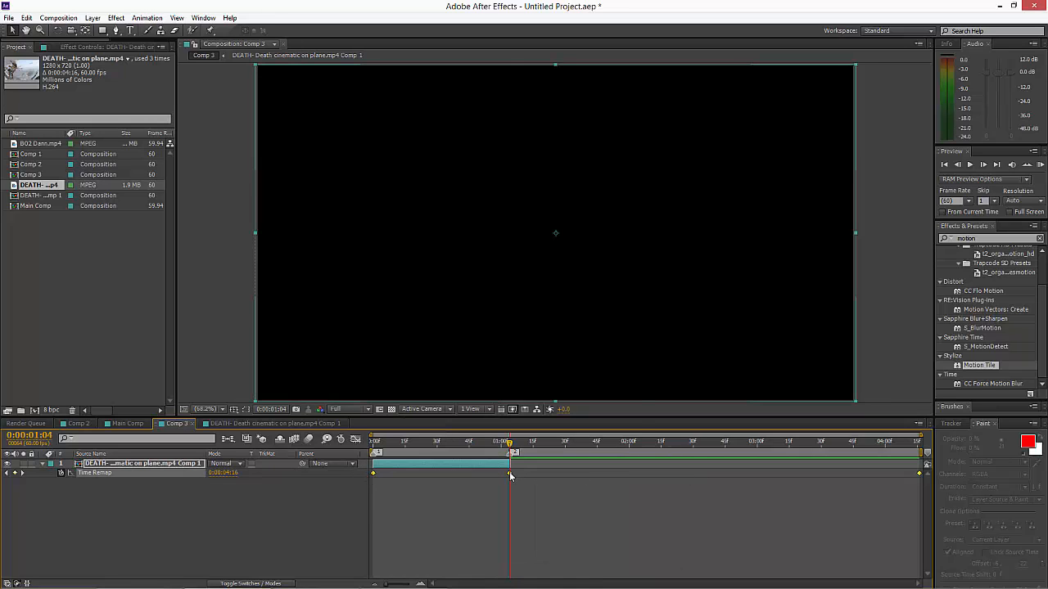
right_click(509, 471)
mouse_move(553, 465)
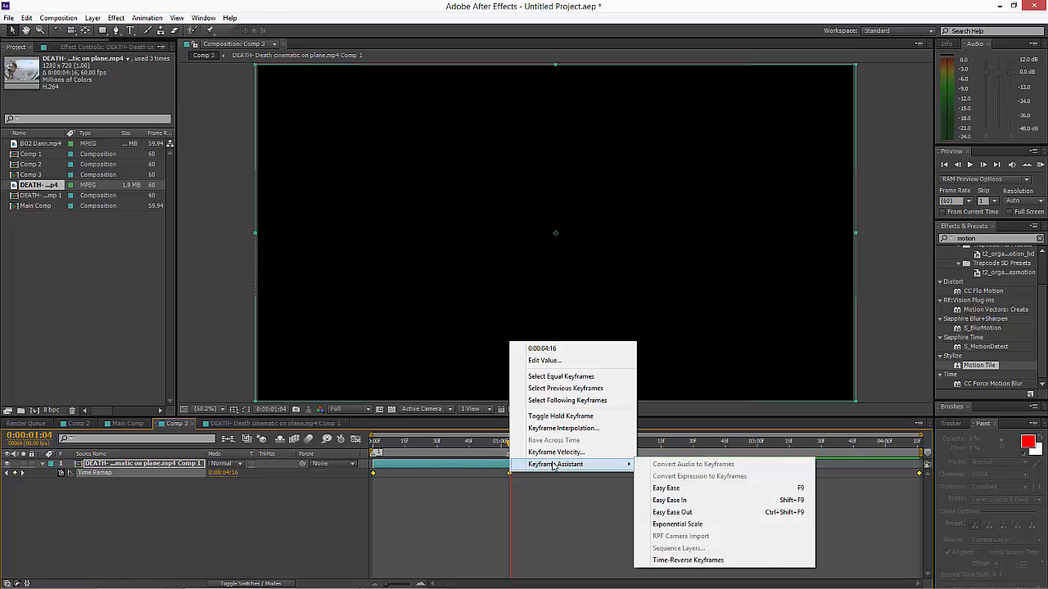
click(667, 488)
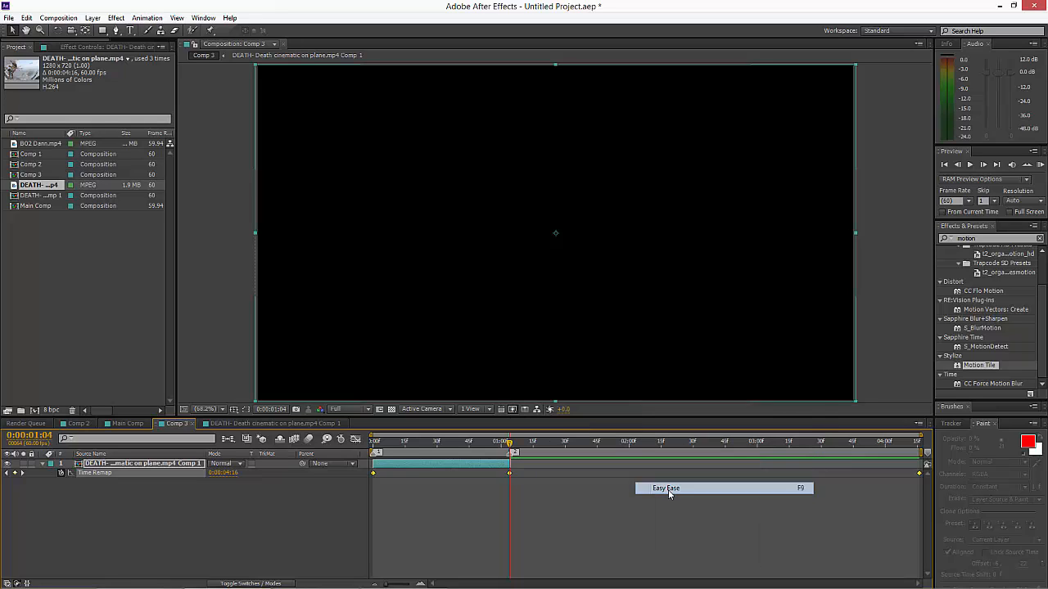
Show the Time Remap curve in the Graph Editor and fit the segment between the first two keyframes to the view
click(354, 439)
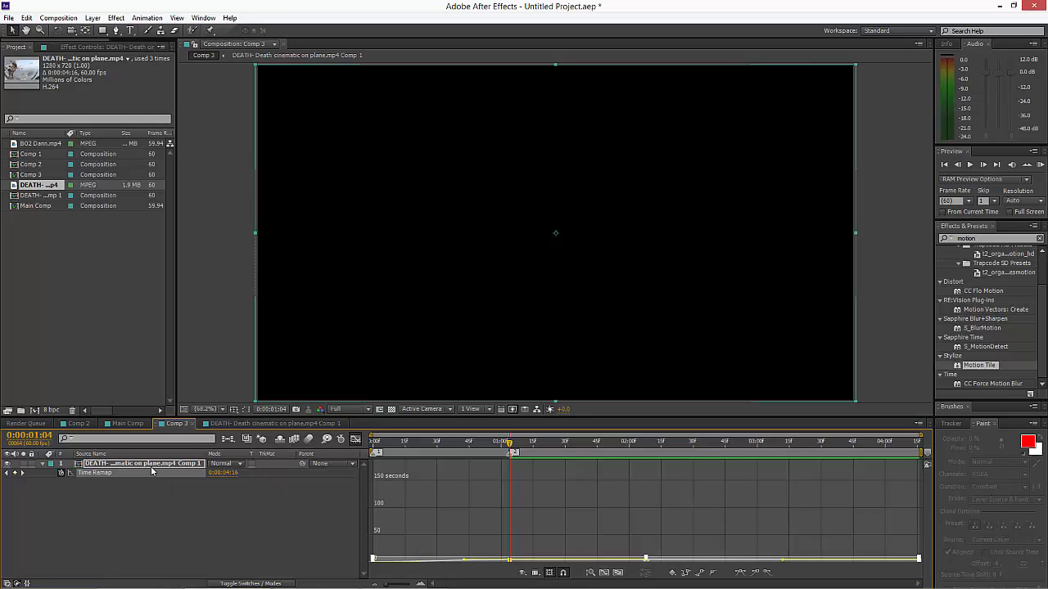
click(604, 573)
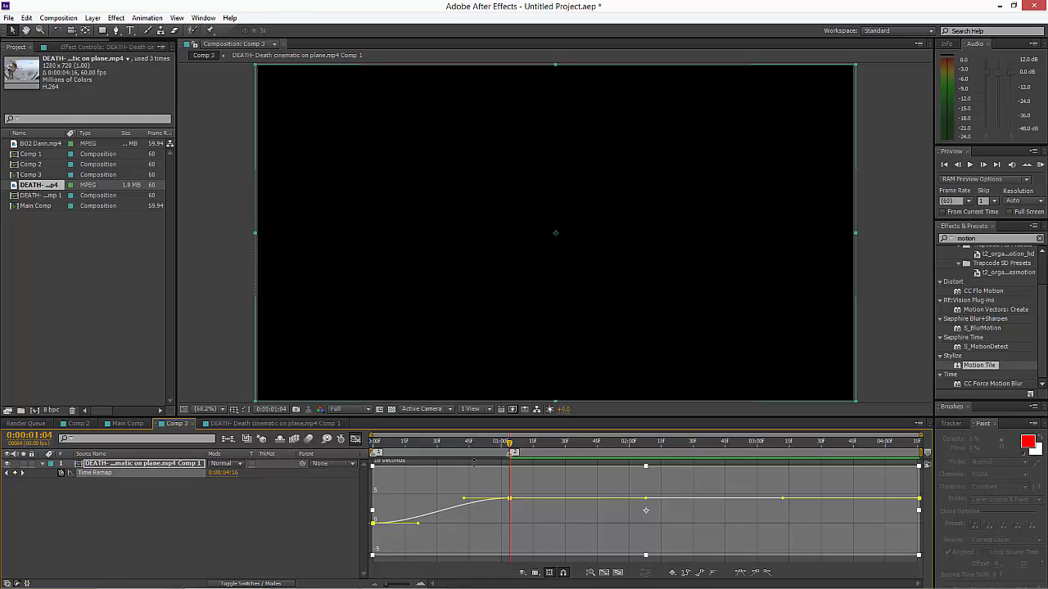
click(473, 466)
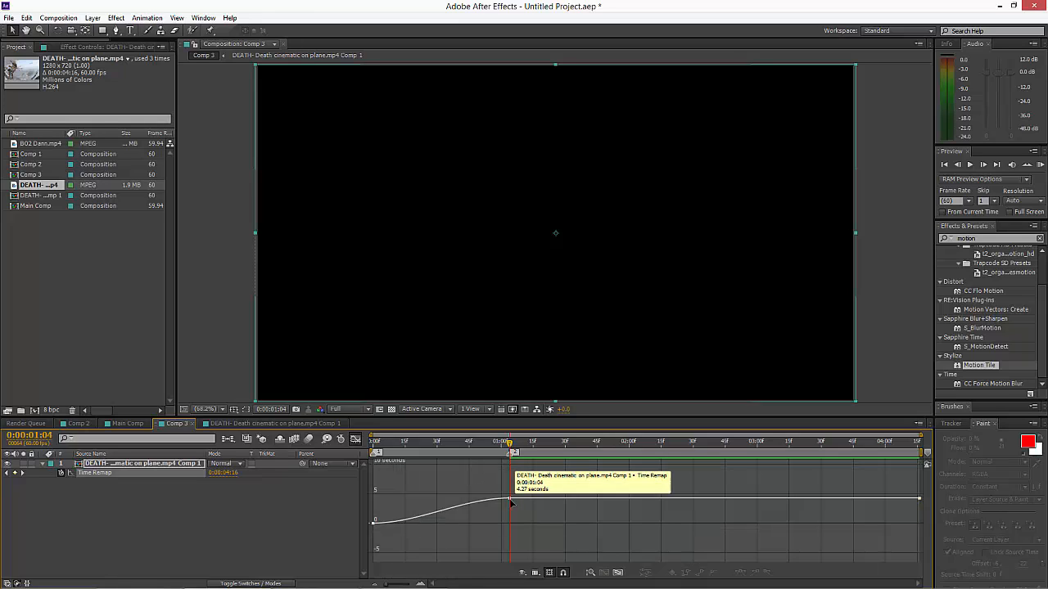
click(469, 505)
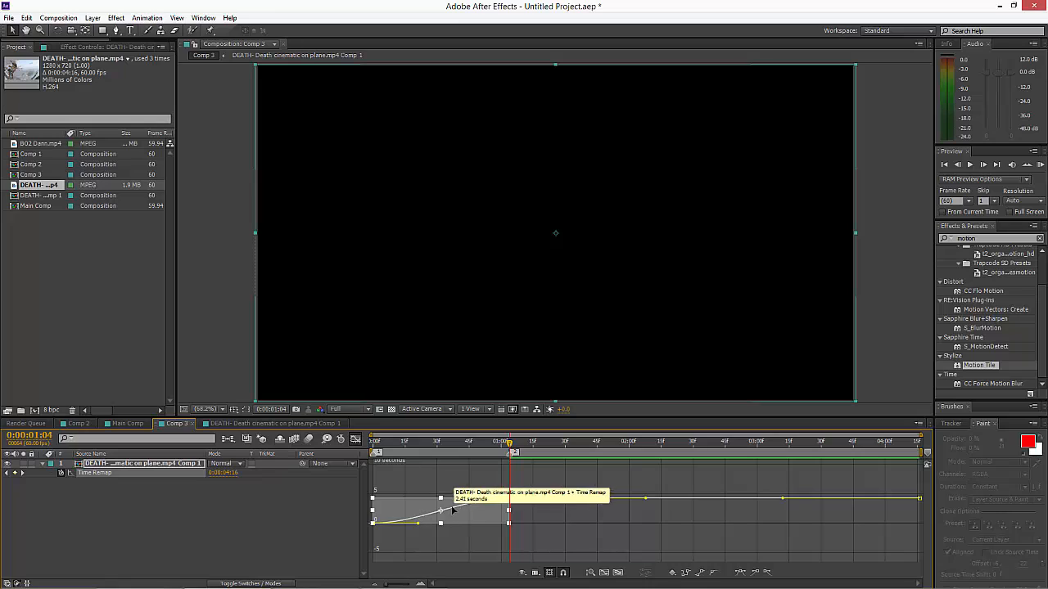
click(602, 572)
click(699, 513)
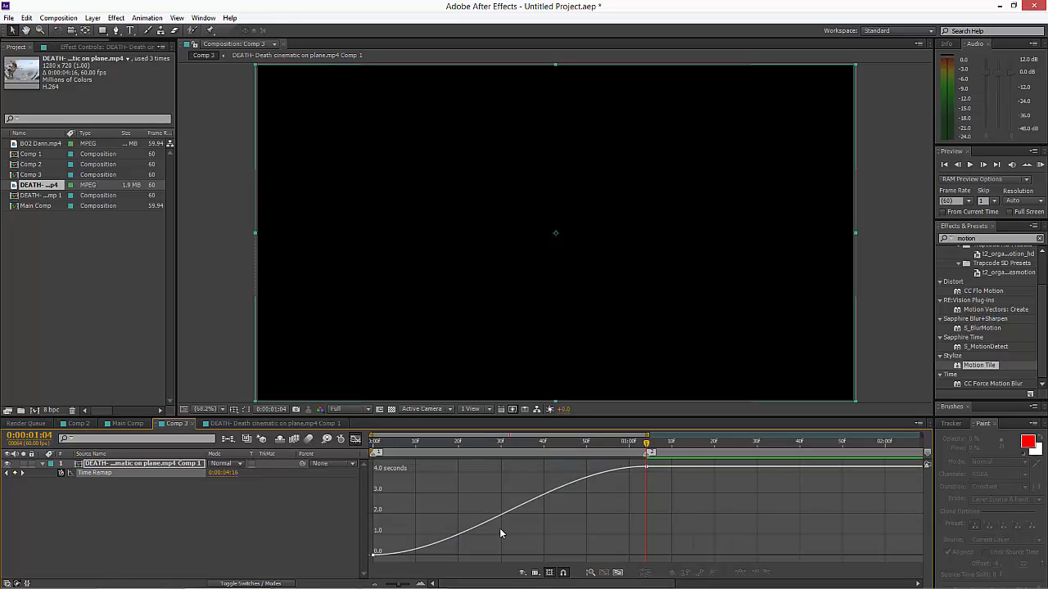
Pull the second keyframe's incoming handle steeply down and the first keyframe's outgoing handle steeply up, giving a fast-slow-fast curve
click(656, 467)
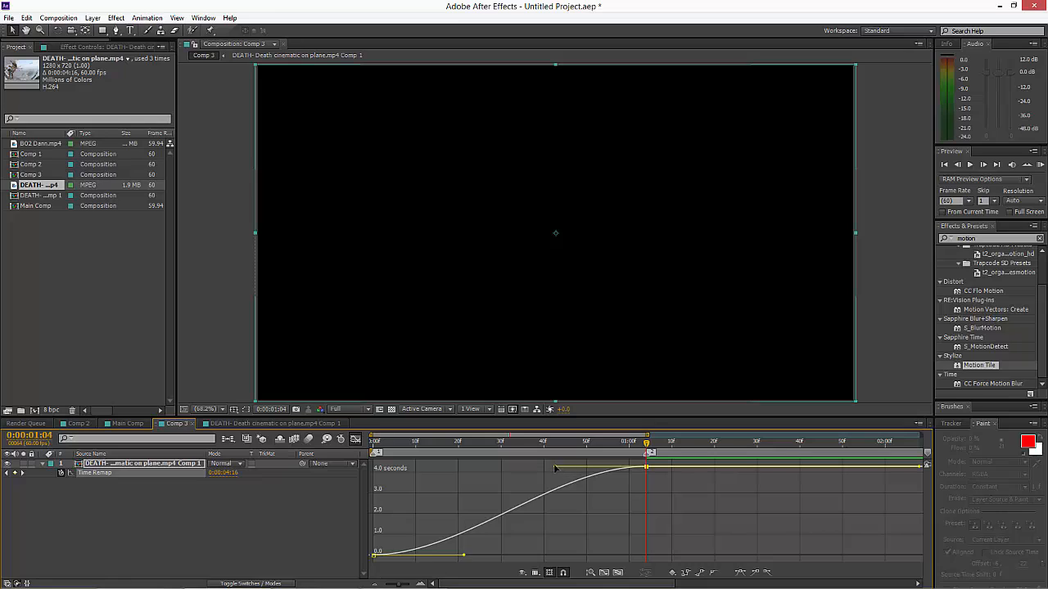
drag(555, 467, 686, 521)
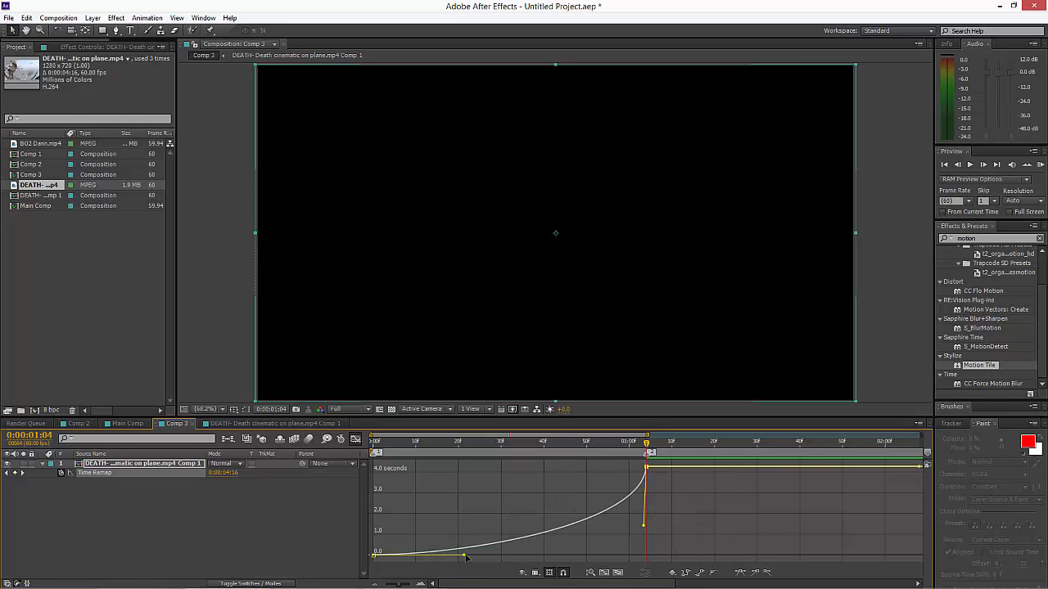
click(387, 555)
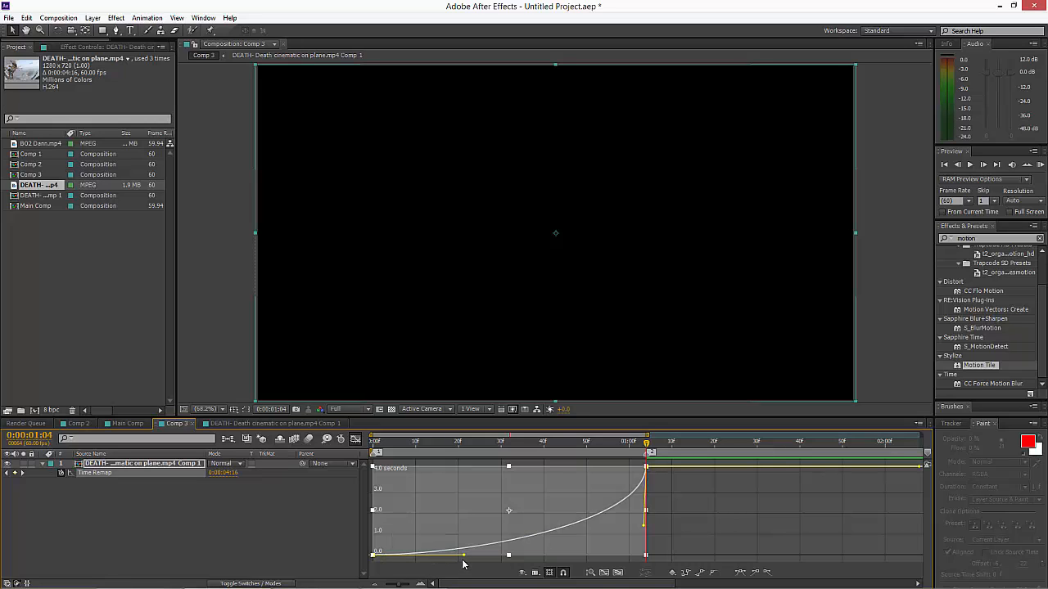
click(708, 536)
click(393, 556)
click(373, 560)
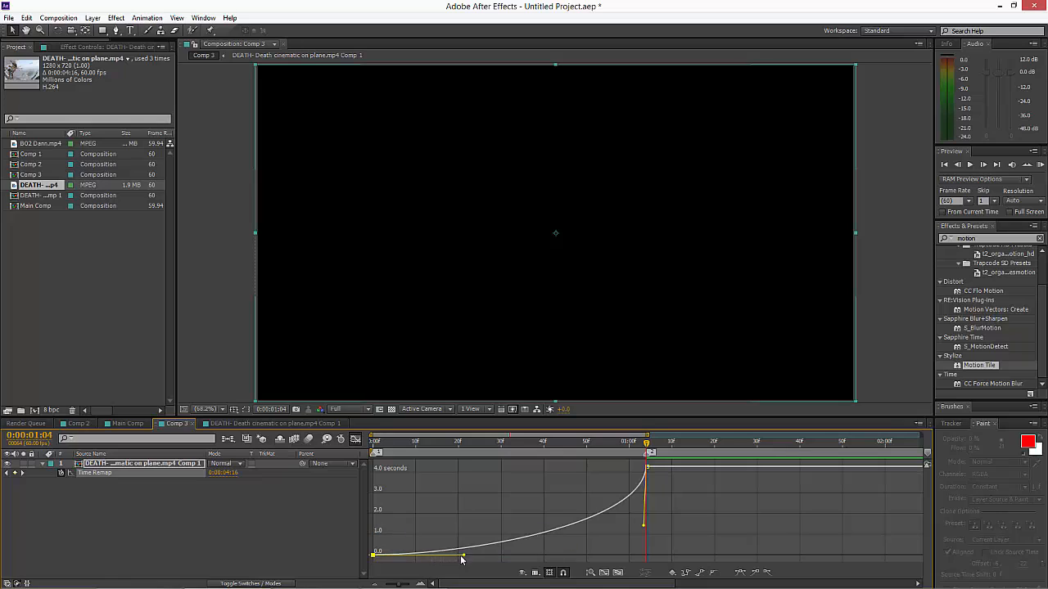
drag(465, 558, 295, 492)
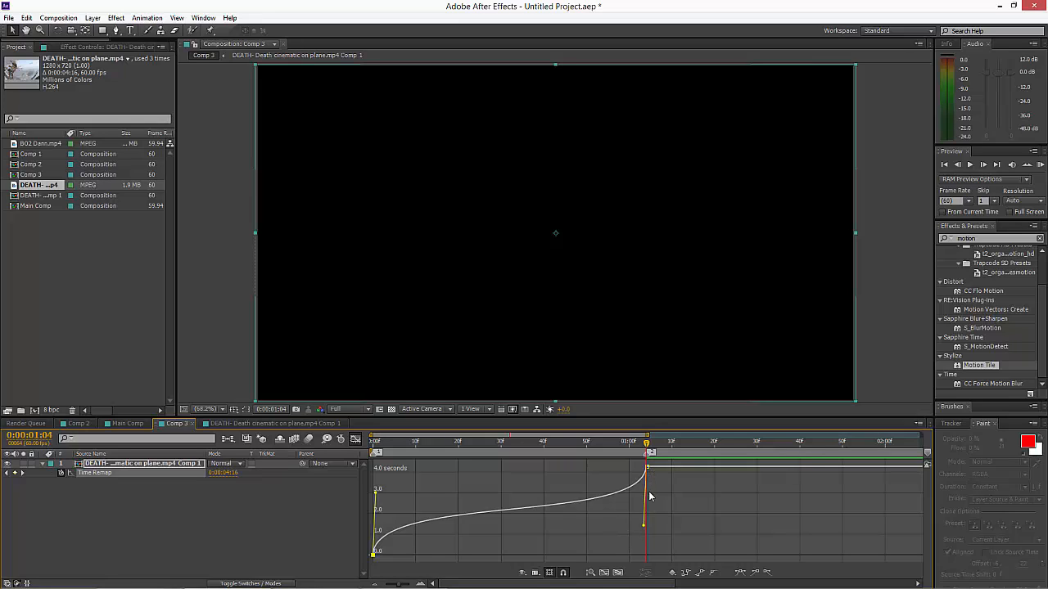
Lengthen both vertical handles of the Time Remap curve to flatten its middle, checking the frame at 0:00:00:32
drag(644, 525, 644, 534)
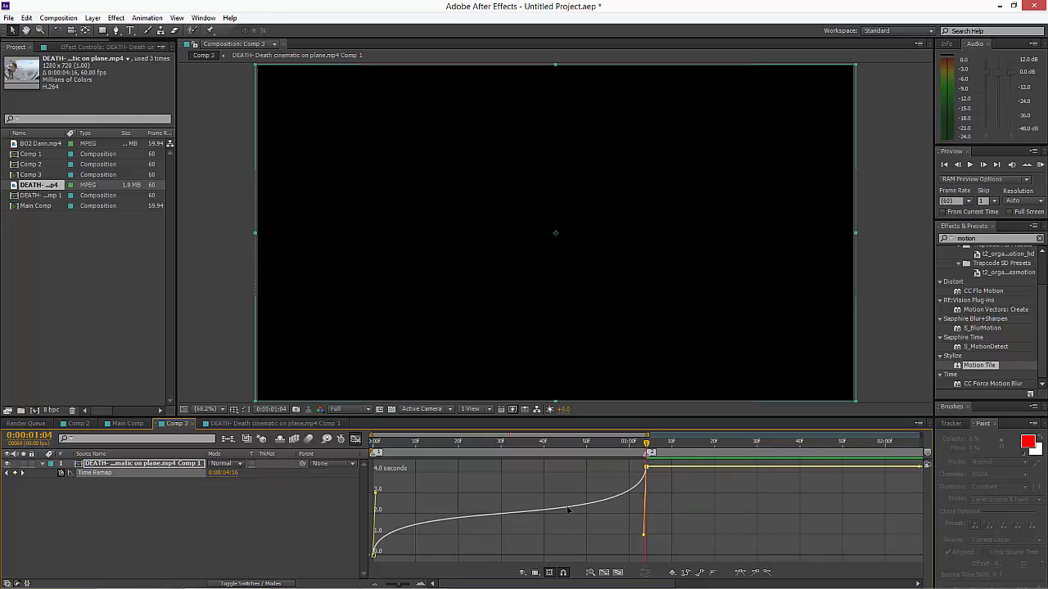
click(468, 508)
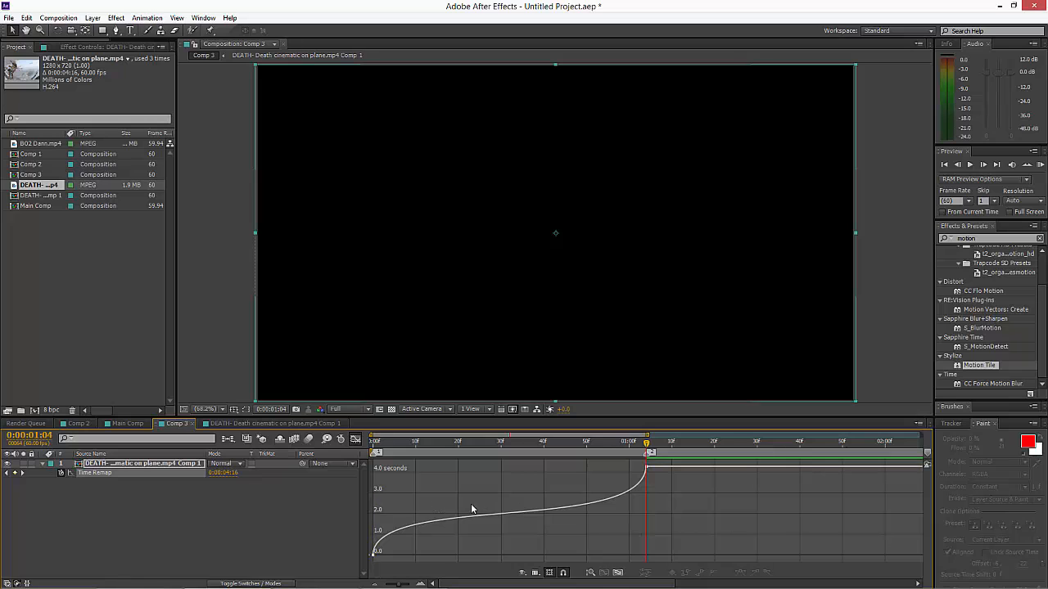
click(509, 443)
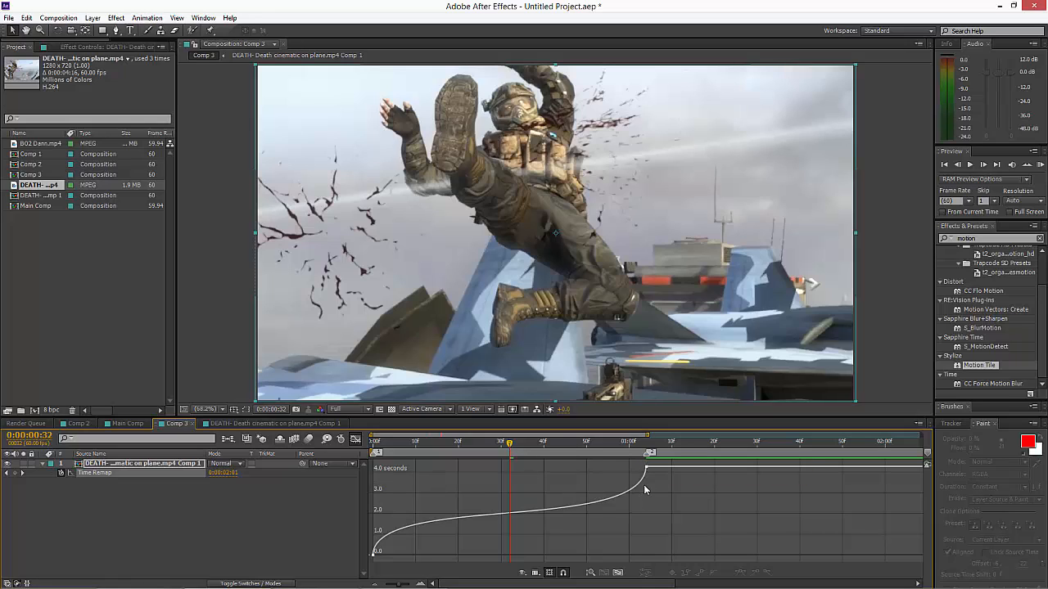
drag(646, 467, 647, 544)
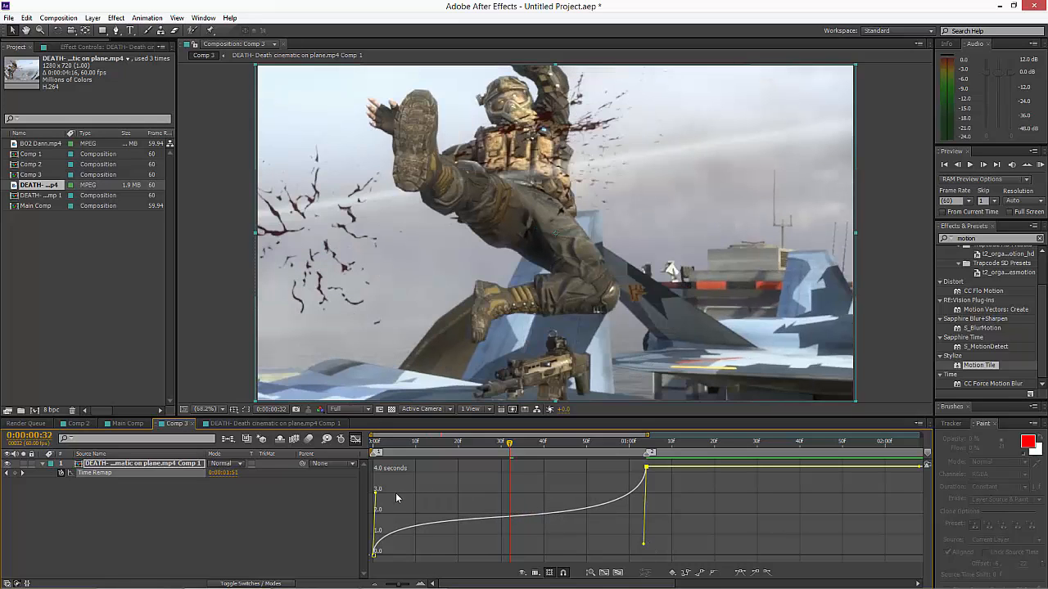
drag(376, 494, 376, 483)
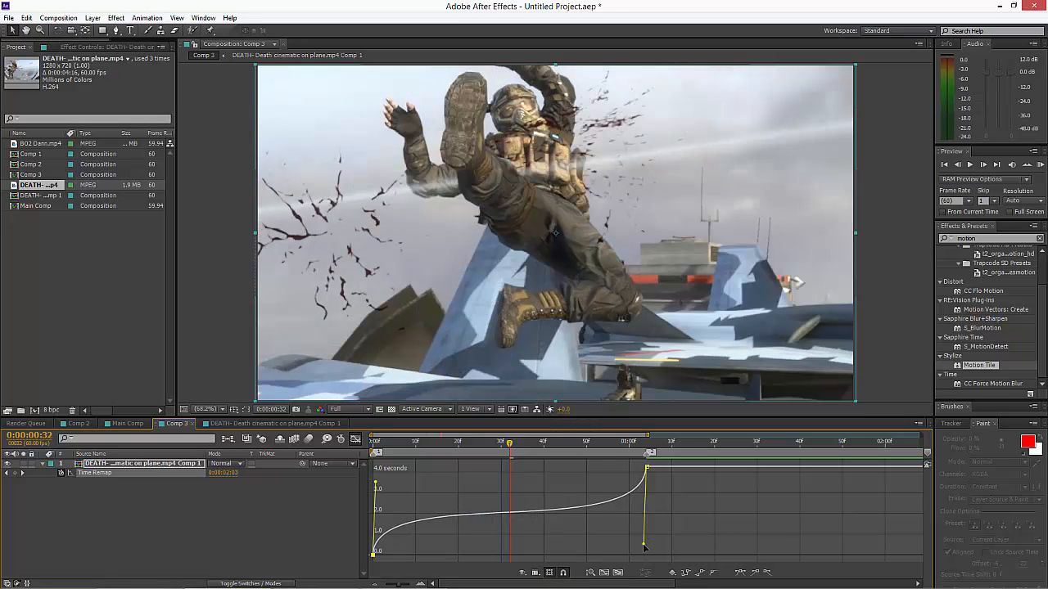
drag(645, 549, 643, 545)
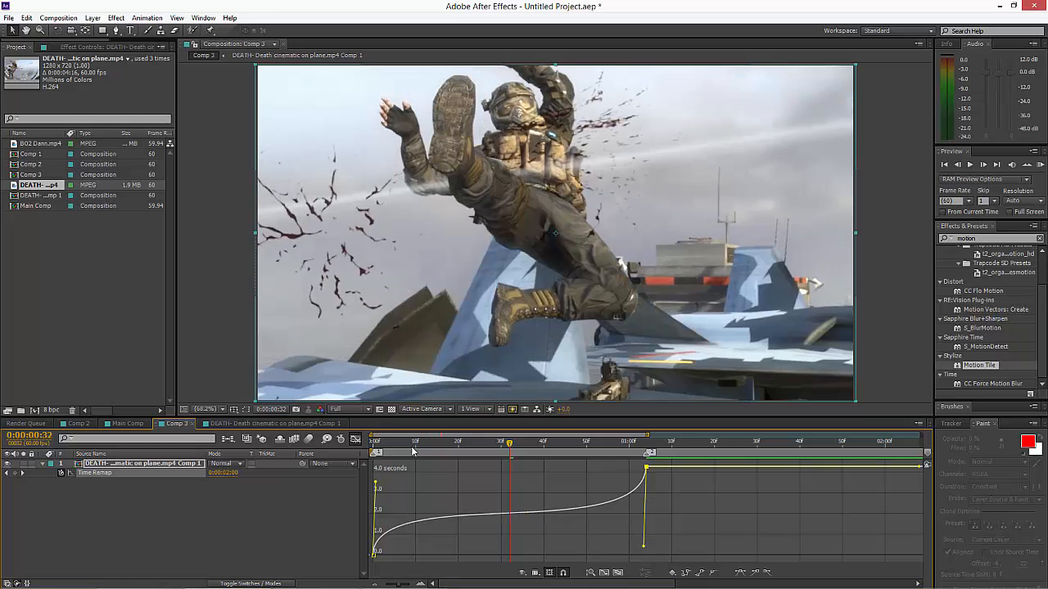
Return to frame 0 and play a RAM preview of the time-remapped clip
key(Home)
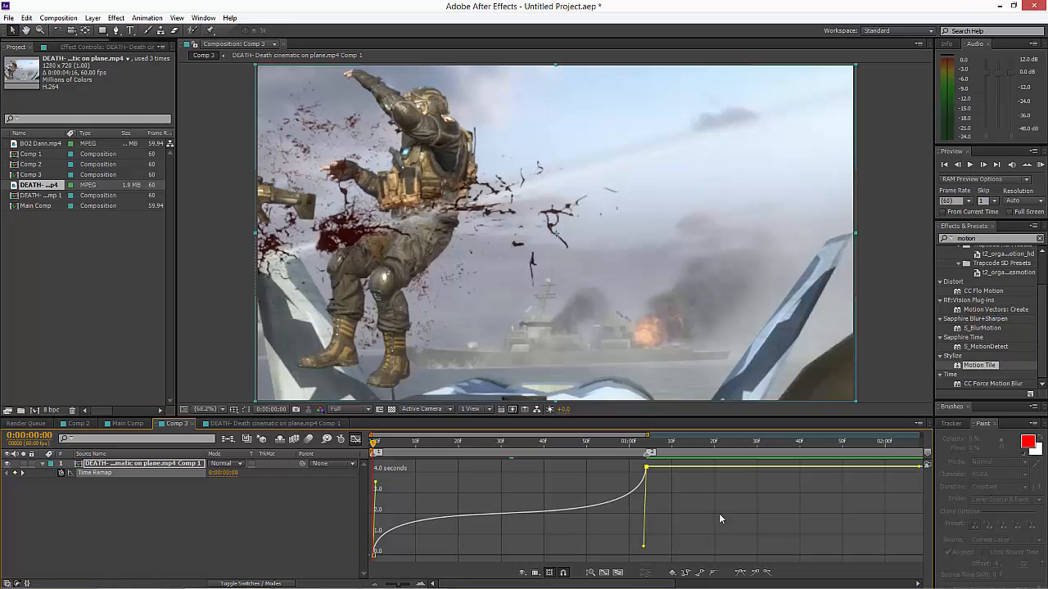
click(1041, 166)
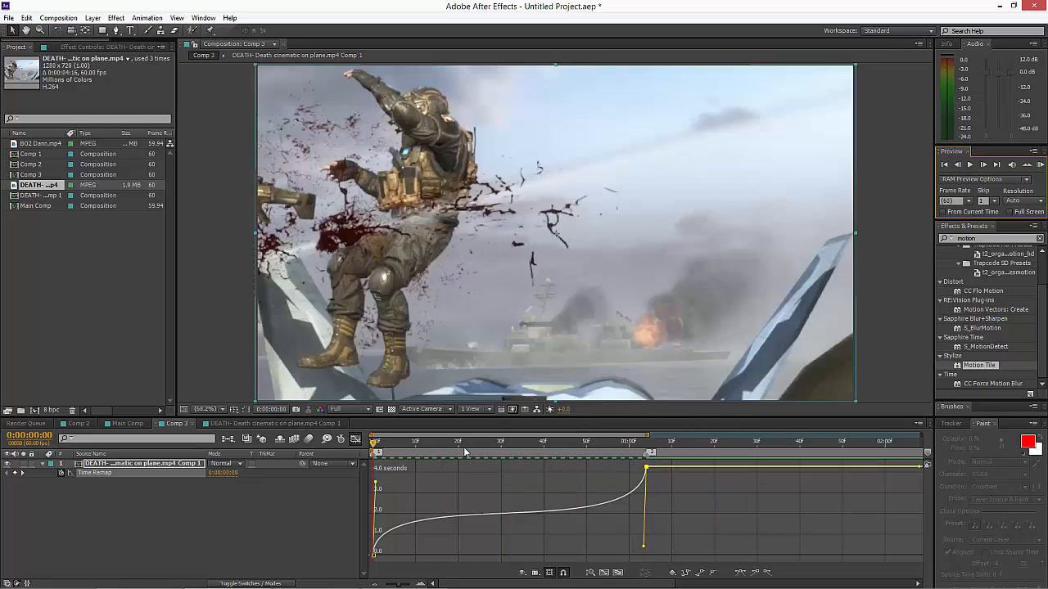
click(335, 432)
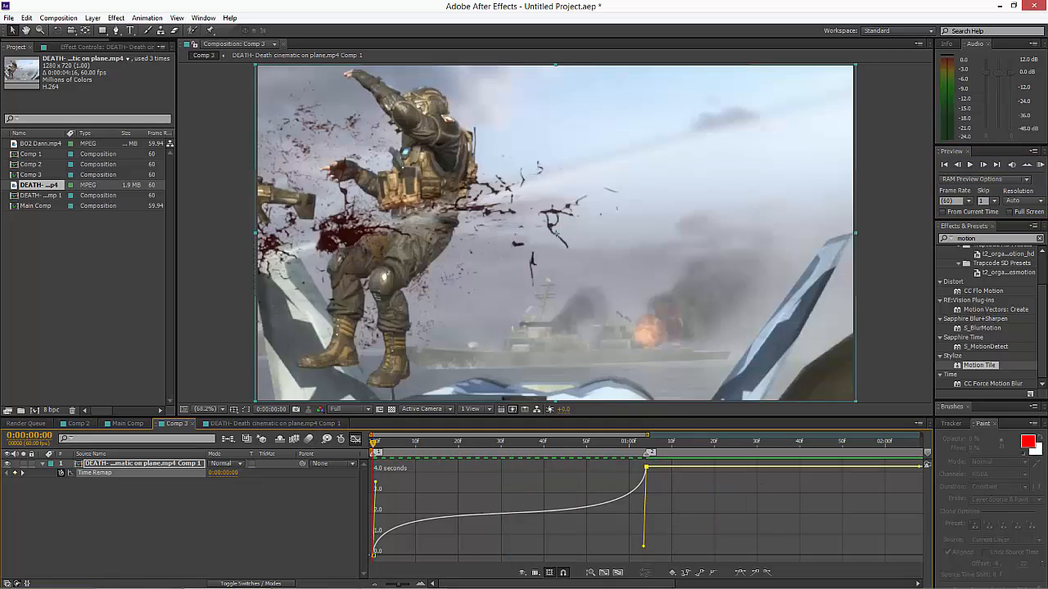
click(1039, 165)
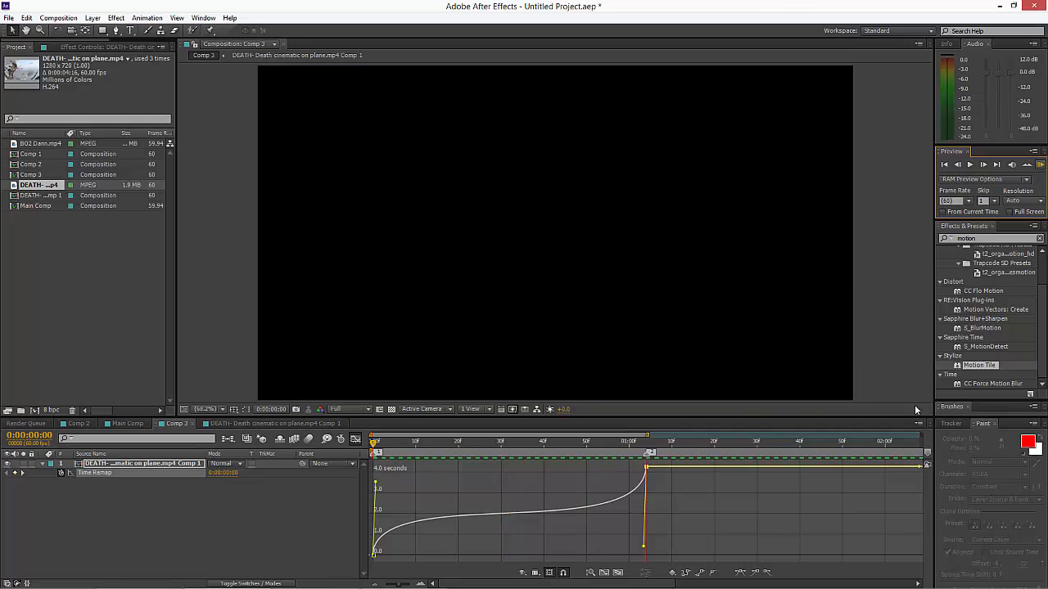
key(space)
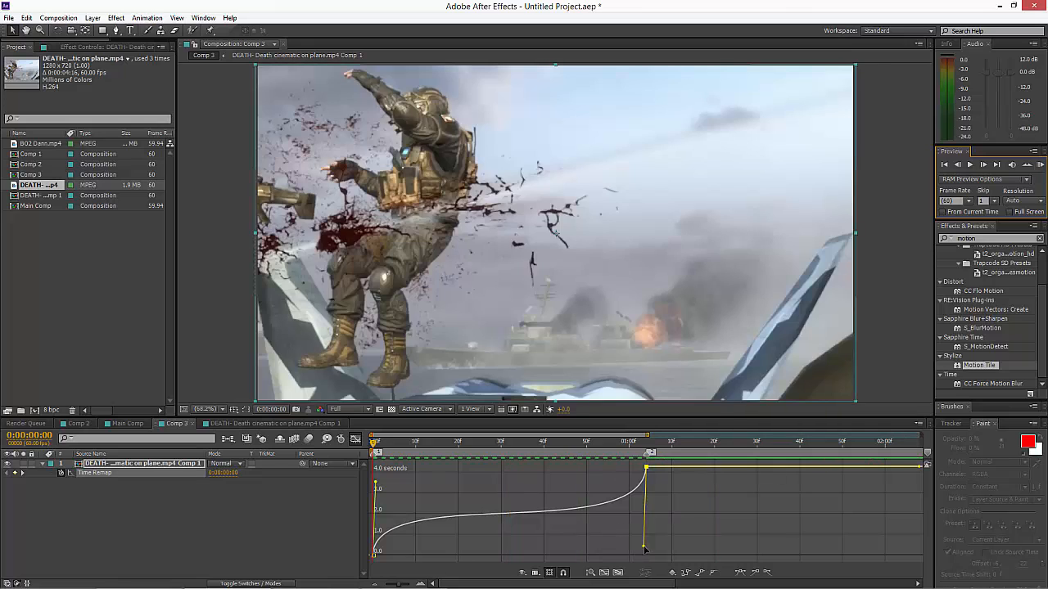
Lengthen the second keyframe's handle downward and the first keyframe's handle upward slightly, and preview the adjusted speed ramp
drag(643, 547, 644, 551)
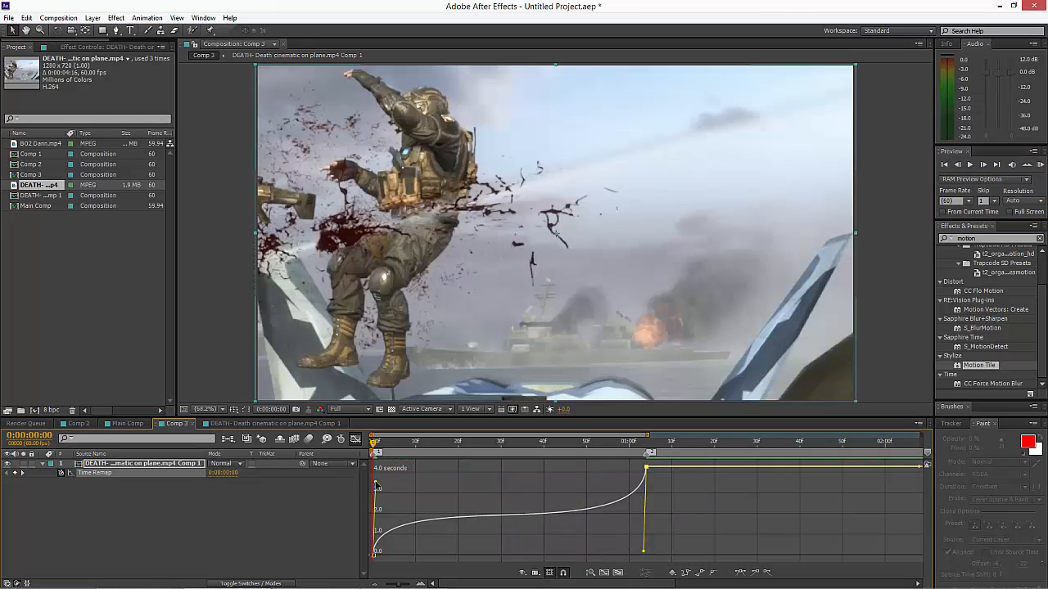
drag(377, 484, 376, 473)
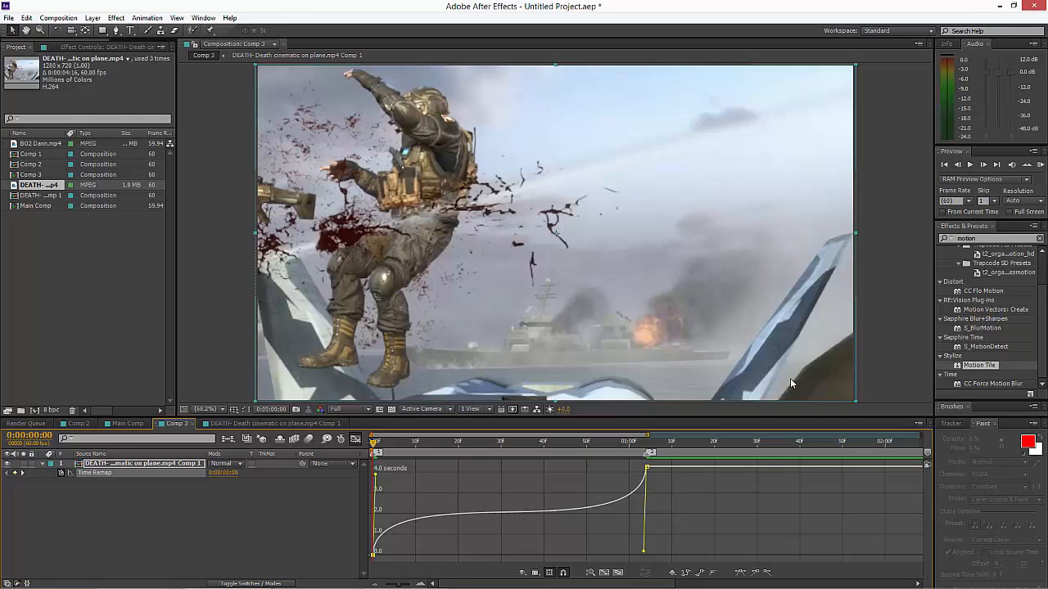
click(1040, 165)
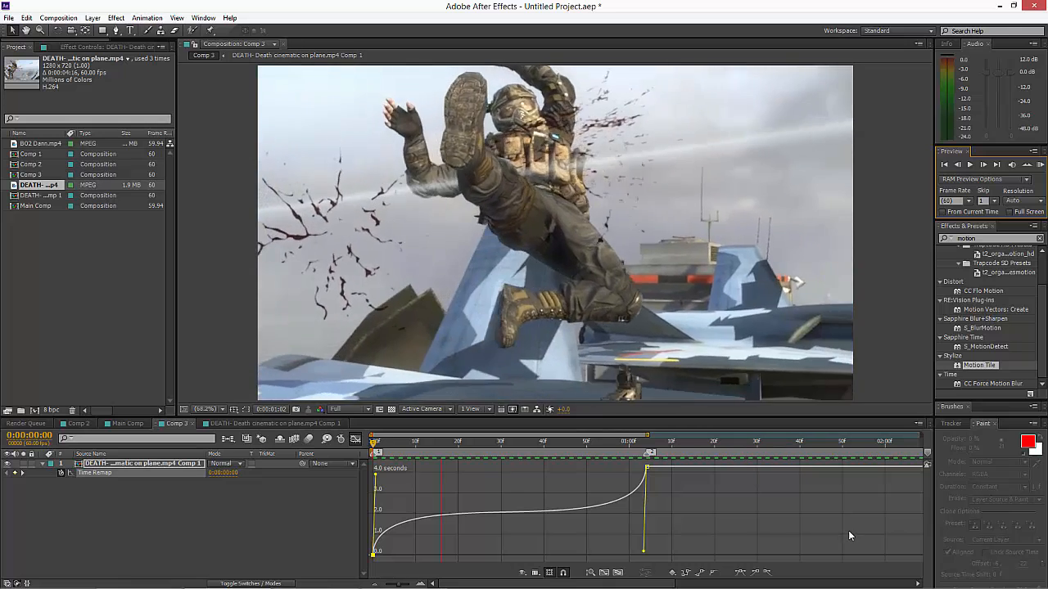
key(space)
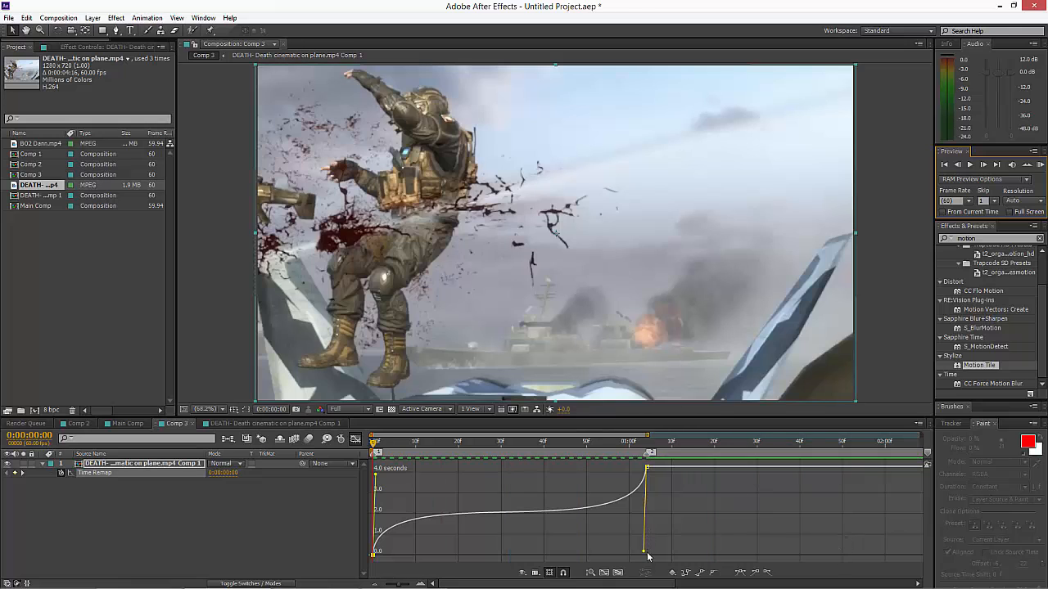
Shorten the second keyframe's handle slightly, preview the clip again, and return the timeline to the layer bar view
drag(644, 551, 643, 546)
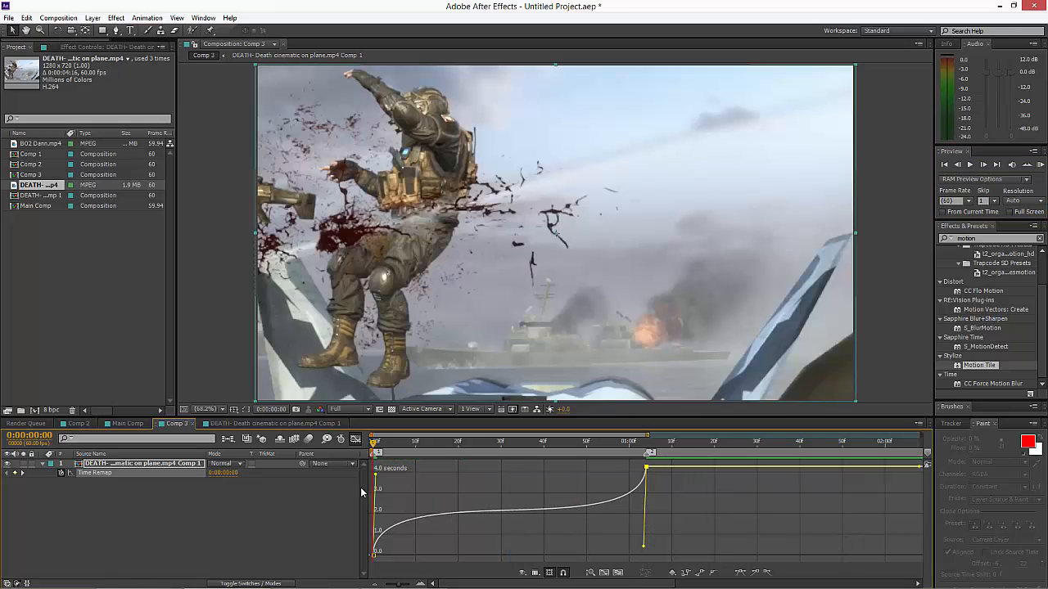
key(KP_0)
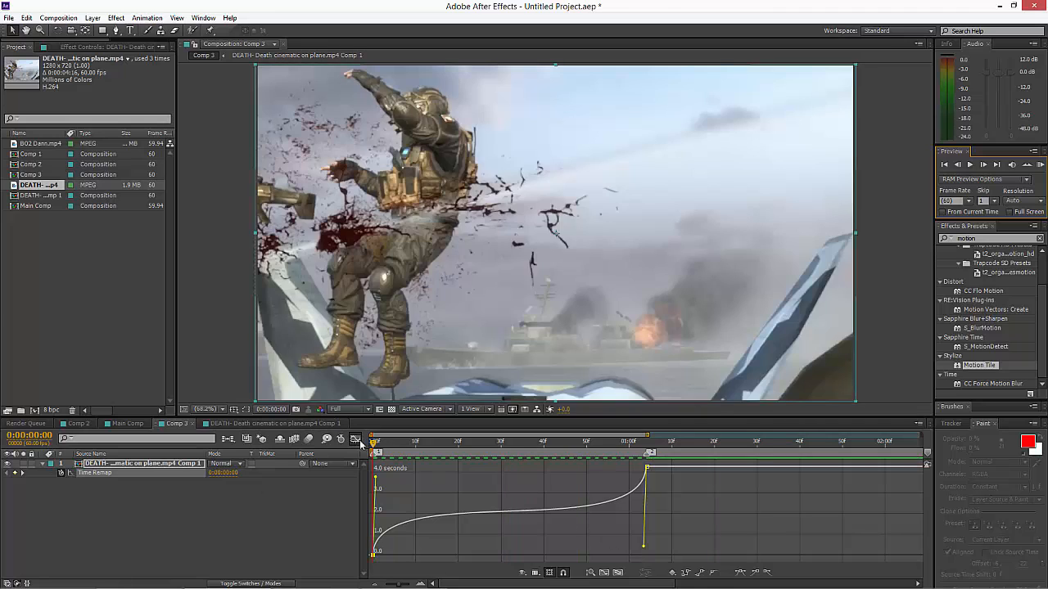
click(356, 438)
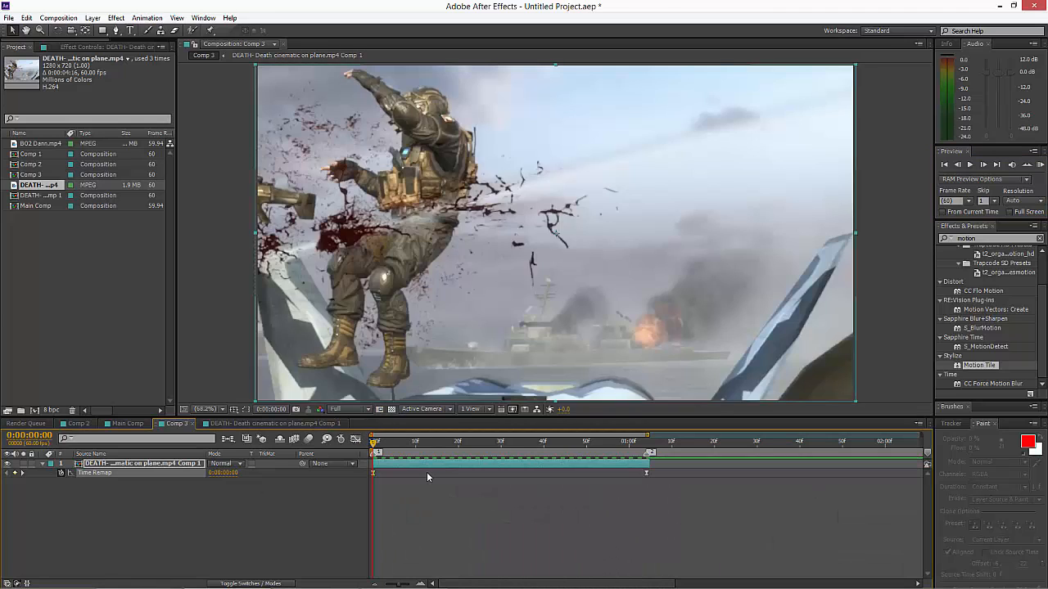
Show the pre-comp layer's Rotation and Scale properties and keyframe Scale at 155% on frame 0
key(r)
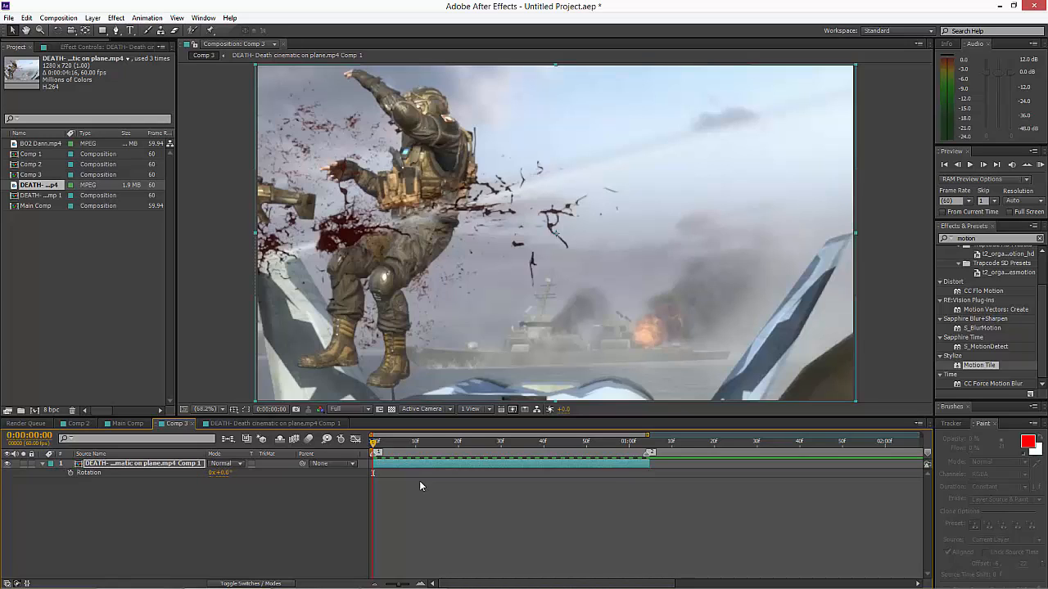
key(shift+s)
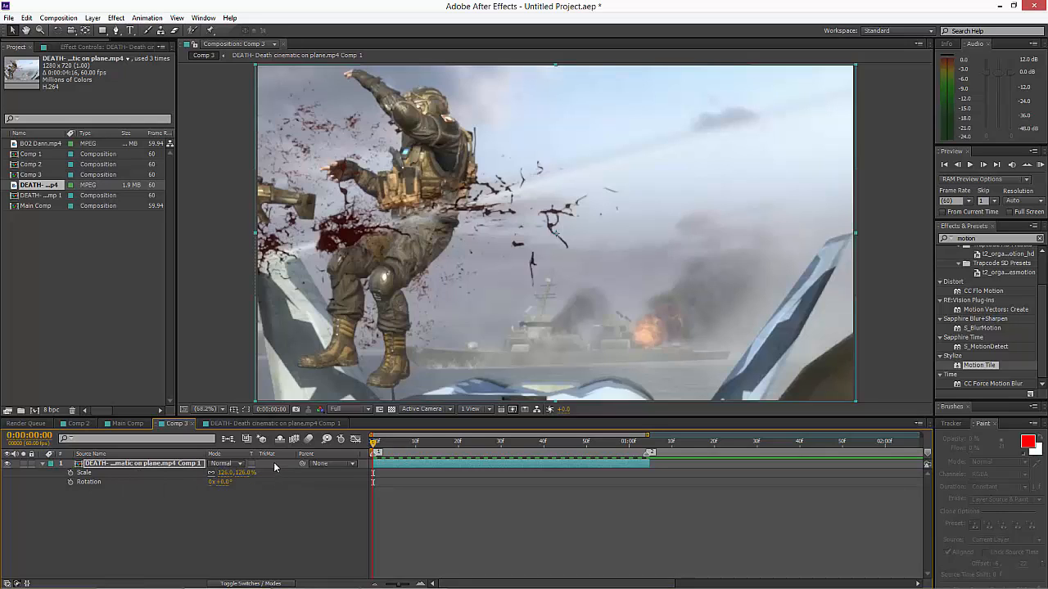
click(219, 473)
text(155)
key(Return)
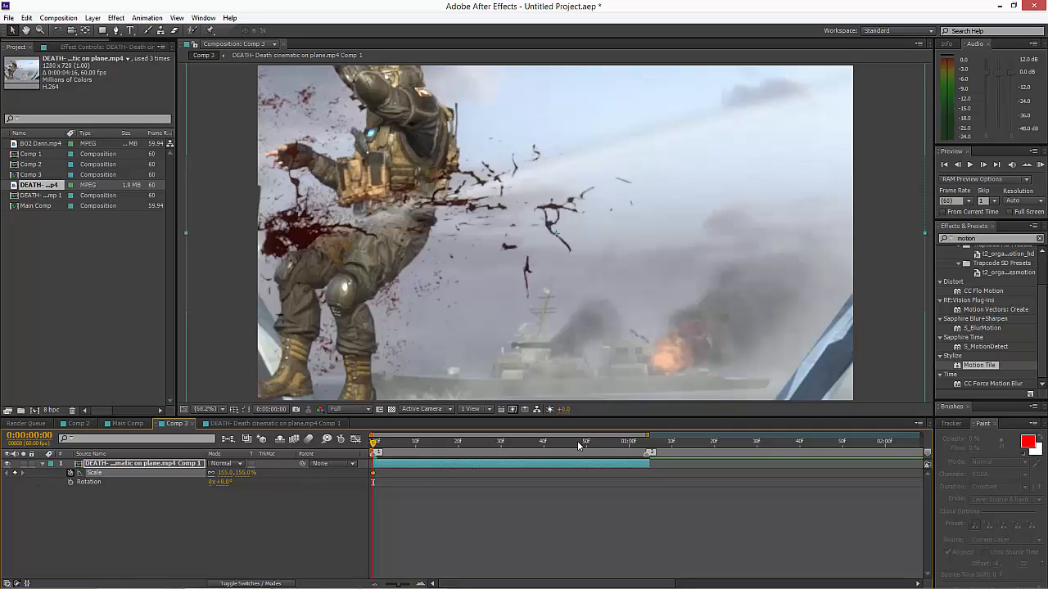
Add a 155% Scale keyframe at 0:00:01:04 and a 128% Scale keyframe at 0:00:00:33
drag(586, 446, 646, 447)
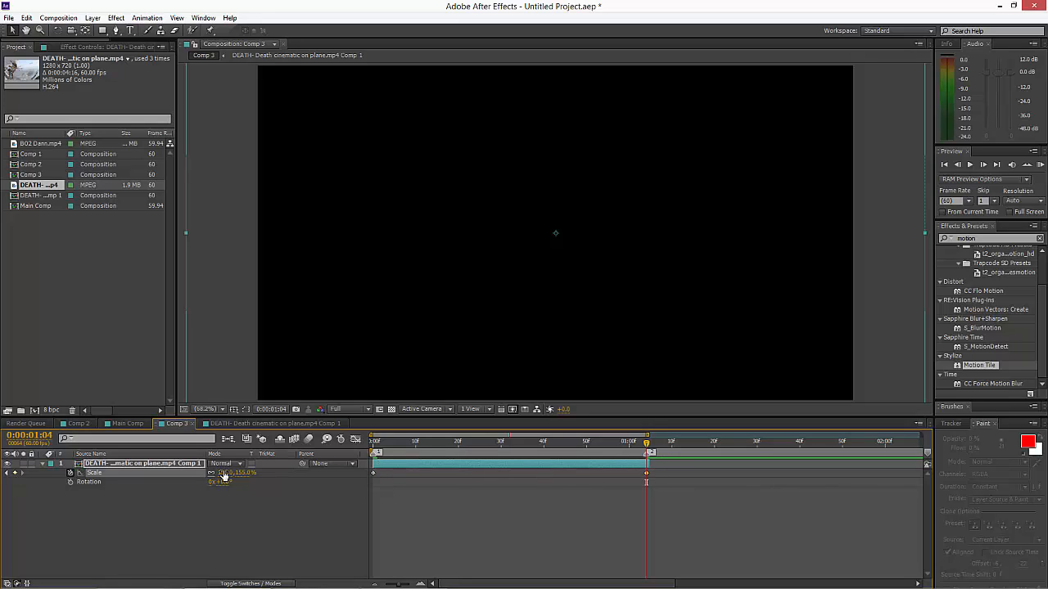
drag(495, 442, 513, 442)
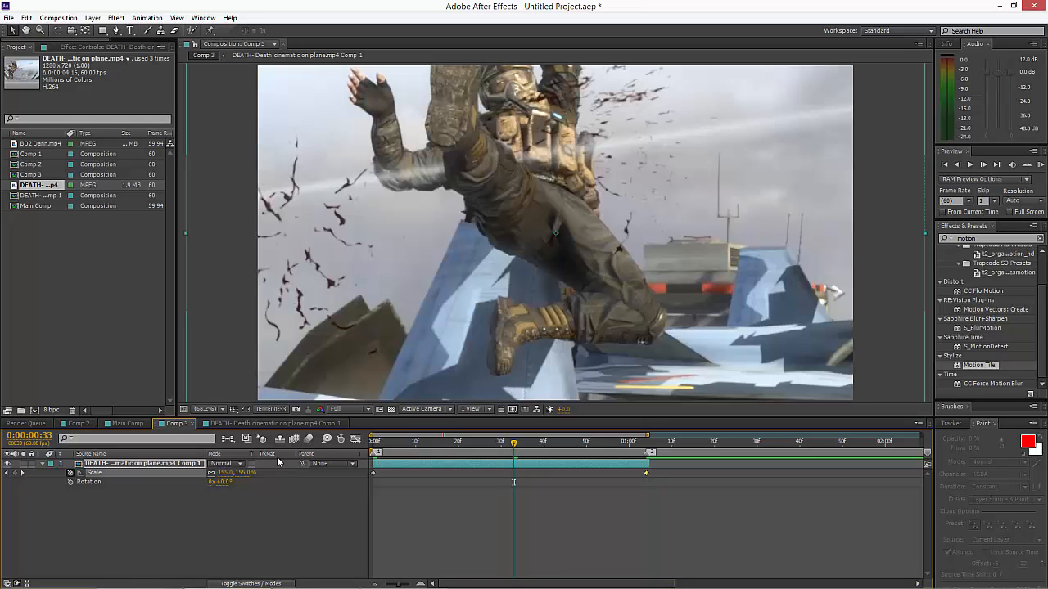
click(226, 473)
text(128)
key(Return)
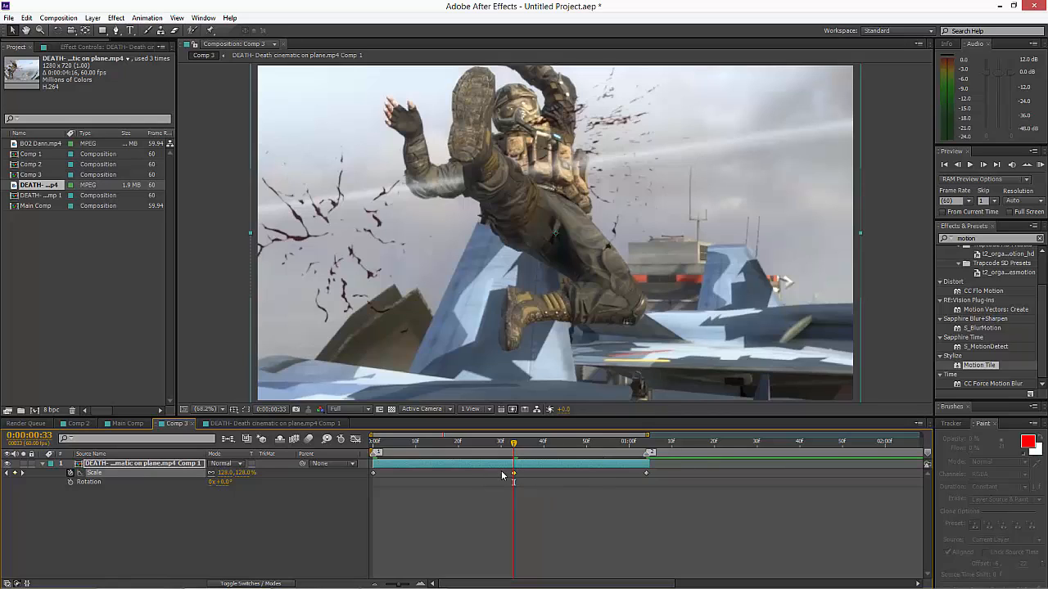
Apply Easy Ease to all three Scale keyframes
click(367, 472)
drag(394, 481, 733, 489)
right_click(645, 473)
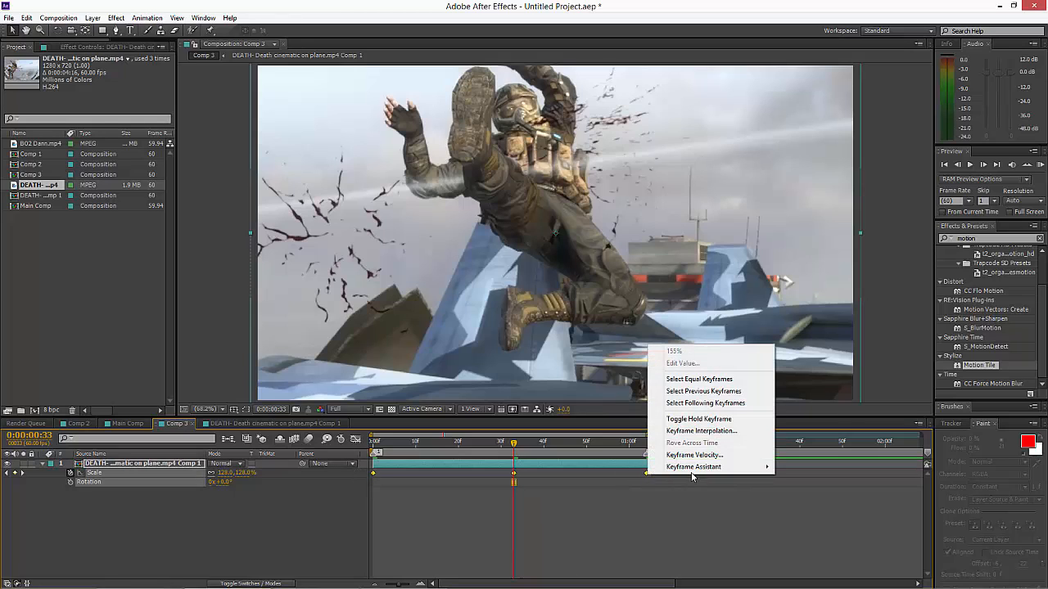
mouse_move(720, 466)
click(813, 492)
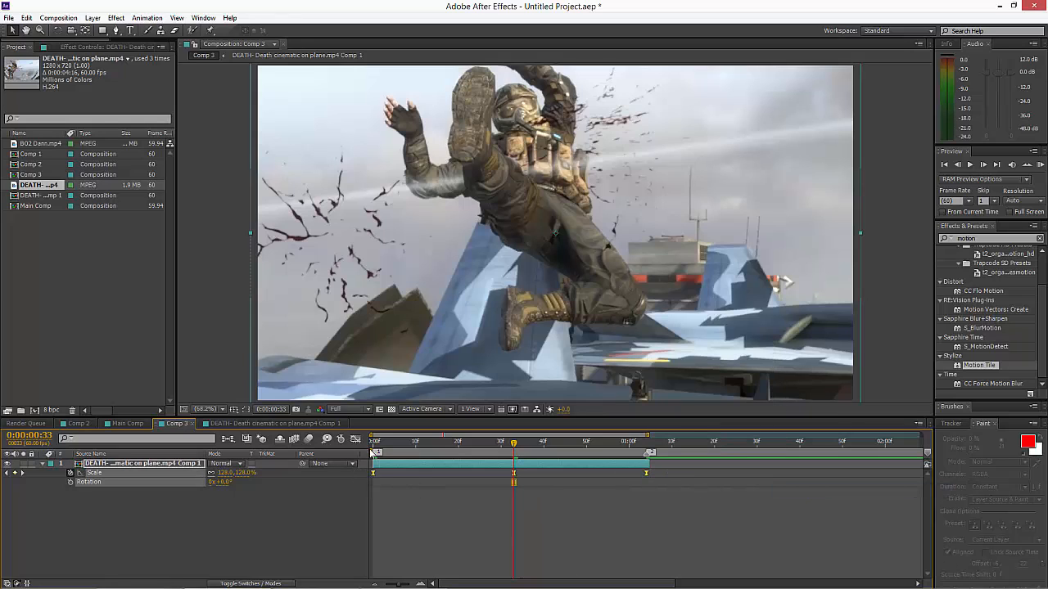
Pull the outer Scale keyframes' handles vertically down in the Graph Editor to form a U-shaped value curve, and return to the layer bar view
click(355, 438)
click(131, 486)
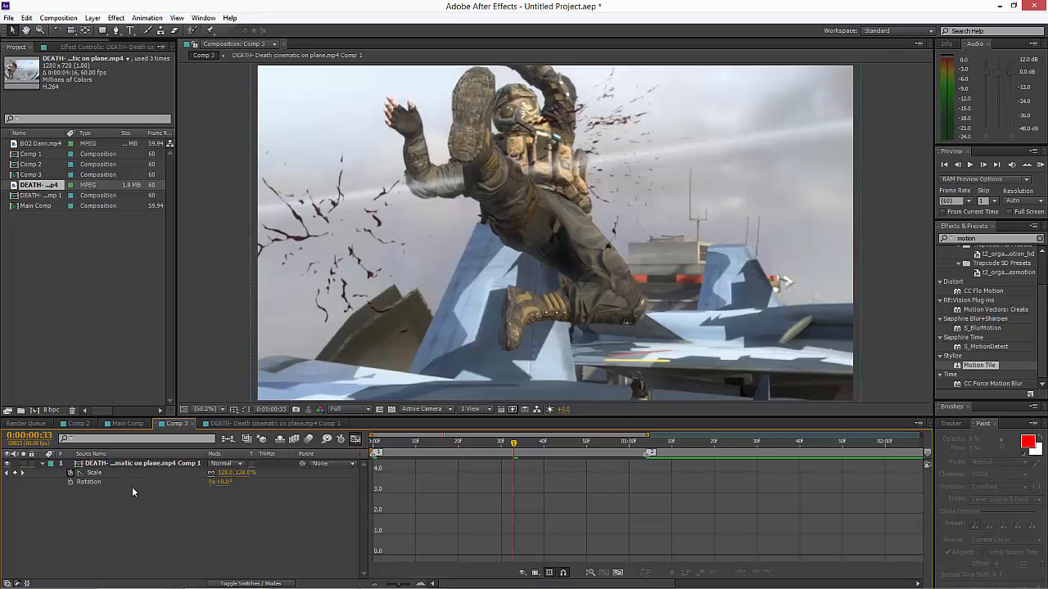
click(131, 474)
click(617, 572)
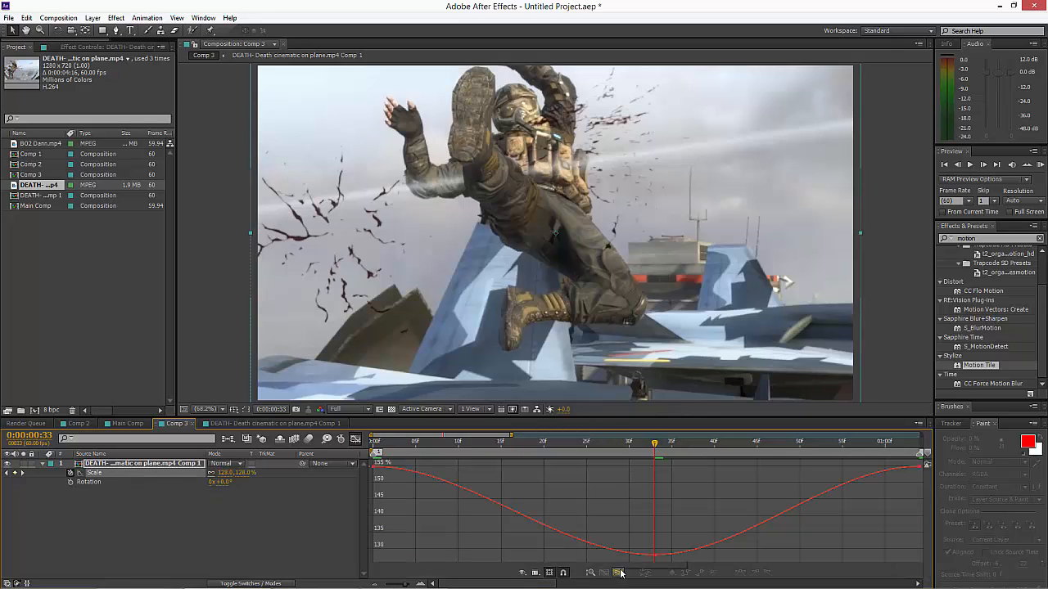
click(375, 584)
click(374, 585)
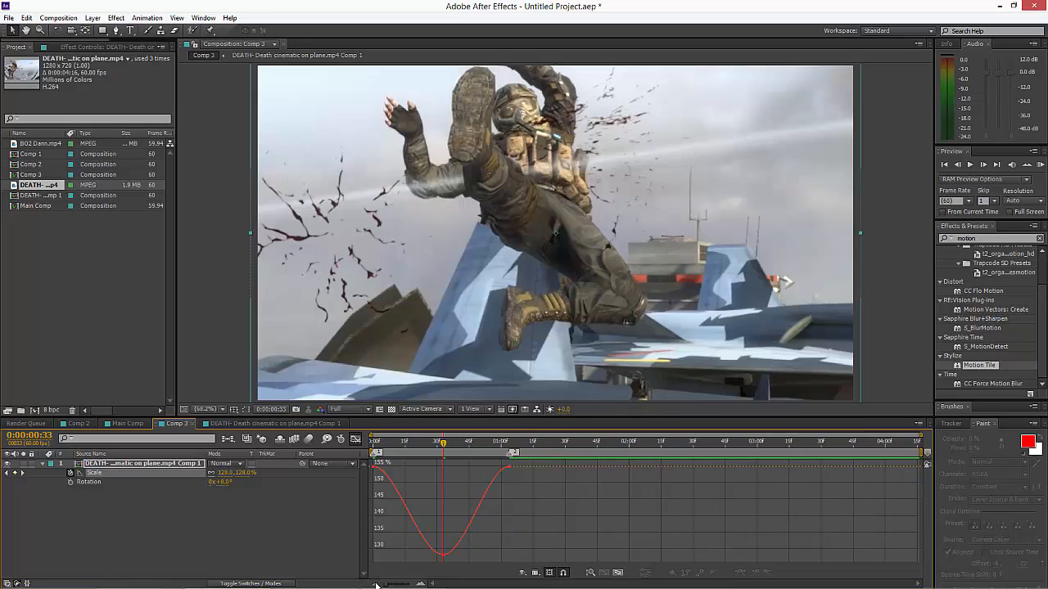
click(511, 468)
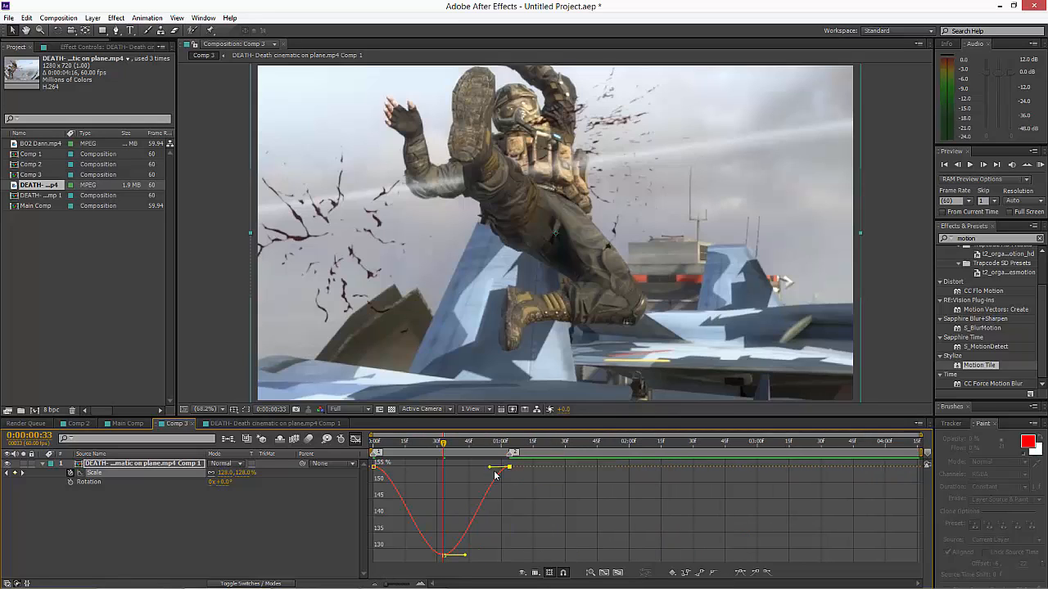
drag(490, 467, 563, 565)
click(384, 471)
drag(397, 470, 290, 552)
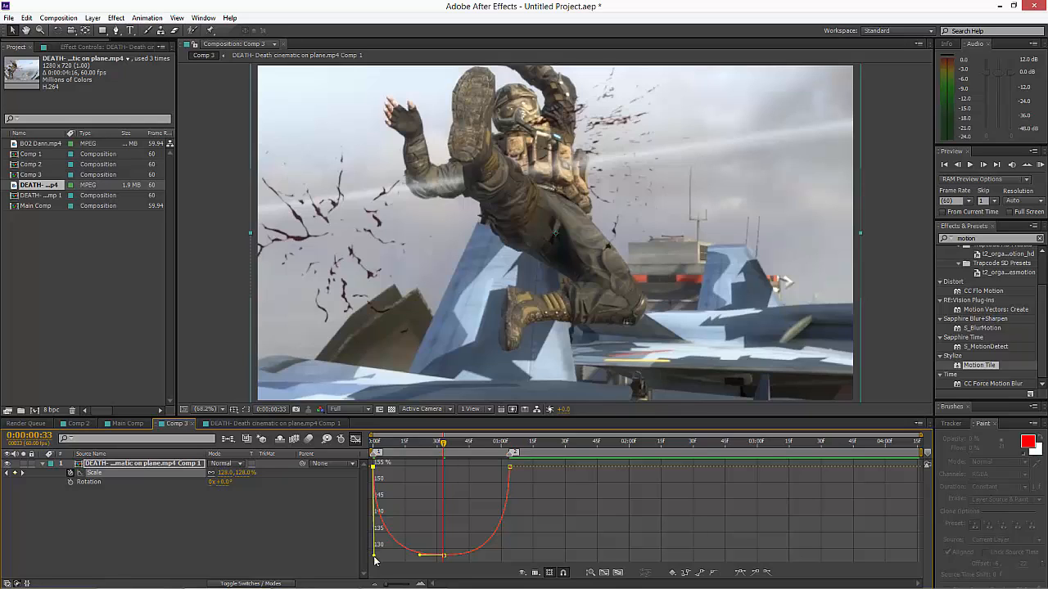
click(355, 439)
click(626, 523)
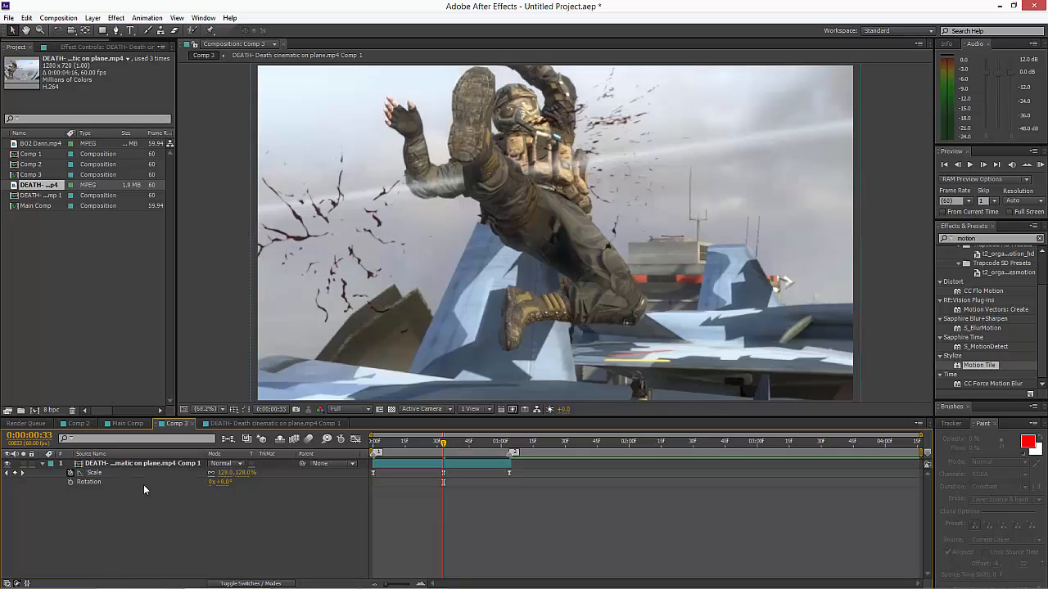
Add a Rotation keyframe at frame 0, preview the scale animation, and return to frame 0
drag(426, 441, 368, 444)
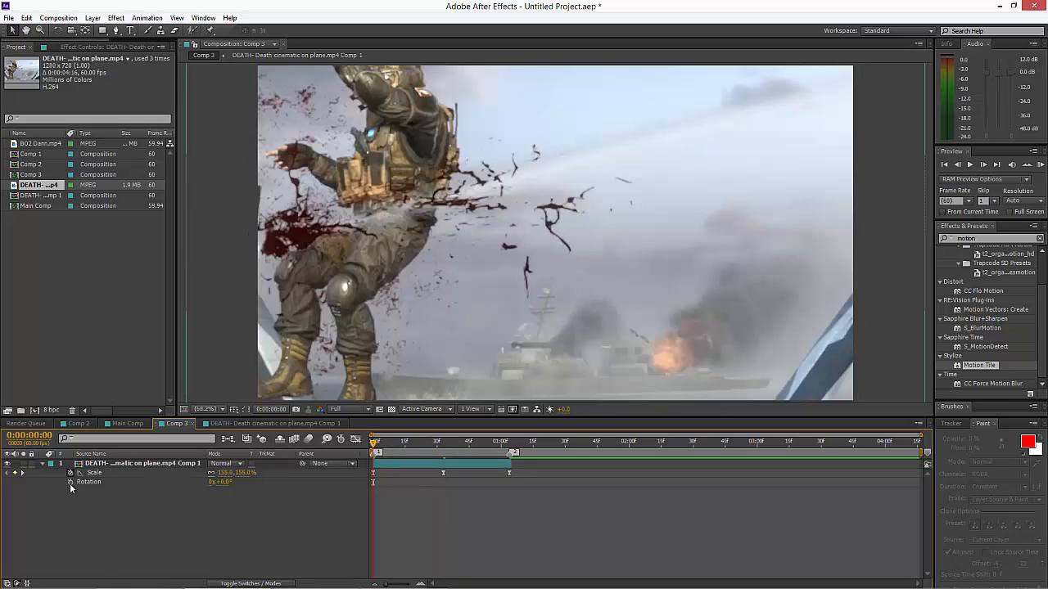
click(70, 482)
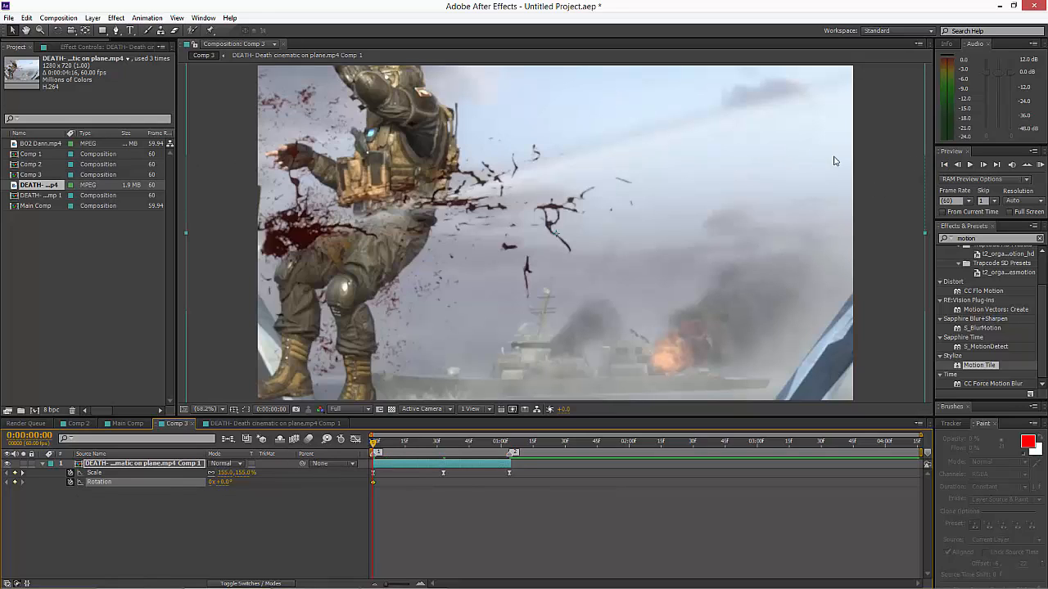
click(969, 166)
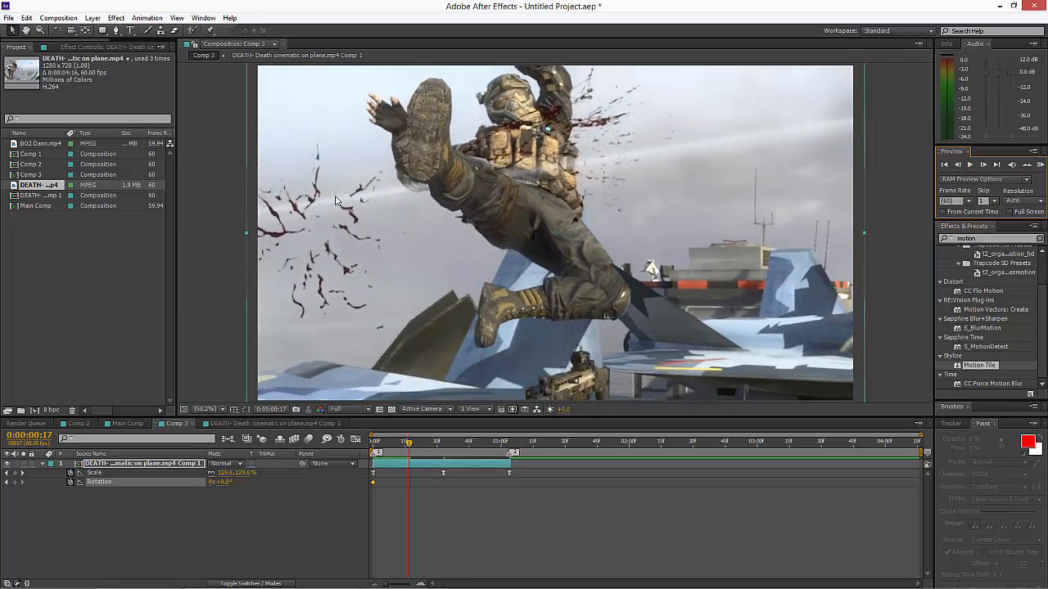
drag(410, 444, 298, 445)
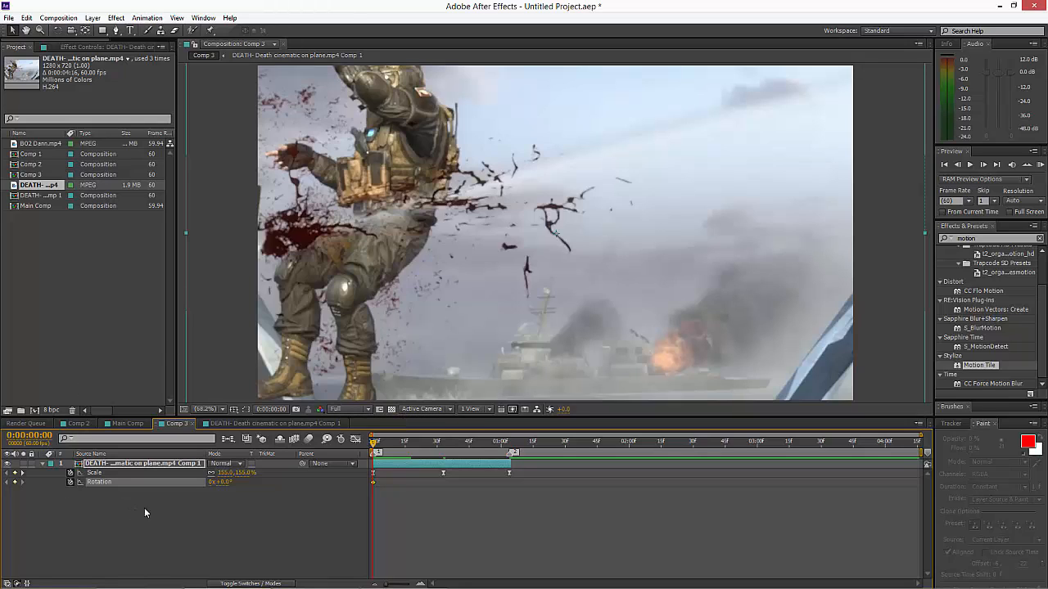
Set Rotation to 6° at frame 0 and keyframe it at -6° at 0:00:01:04
click(224, 483)
key(Return)
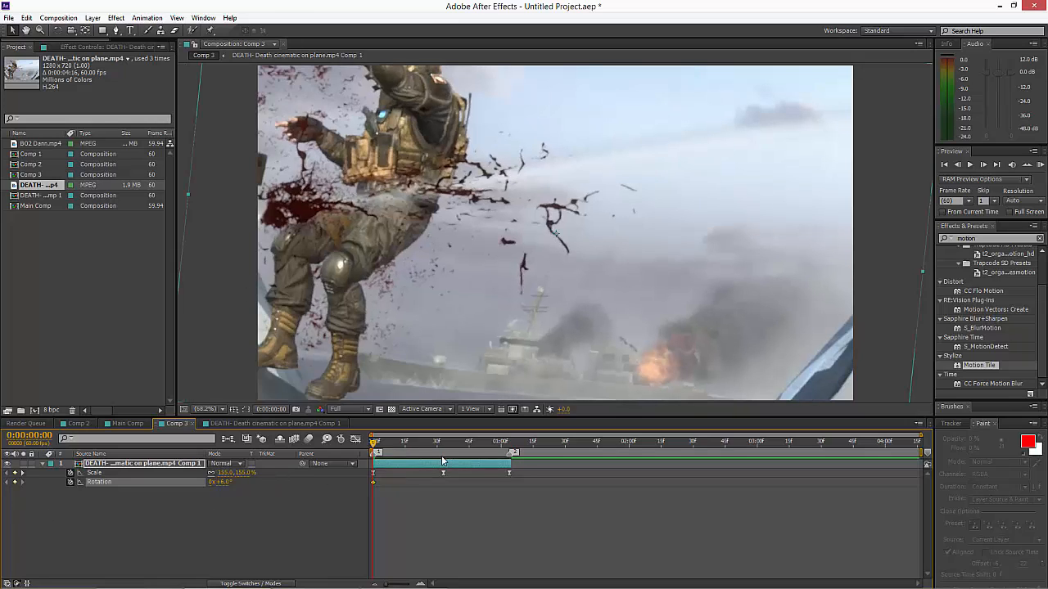
drag(404, 444, 509, 446)
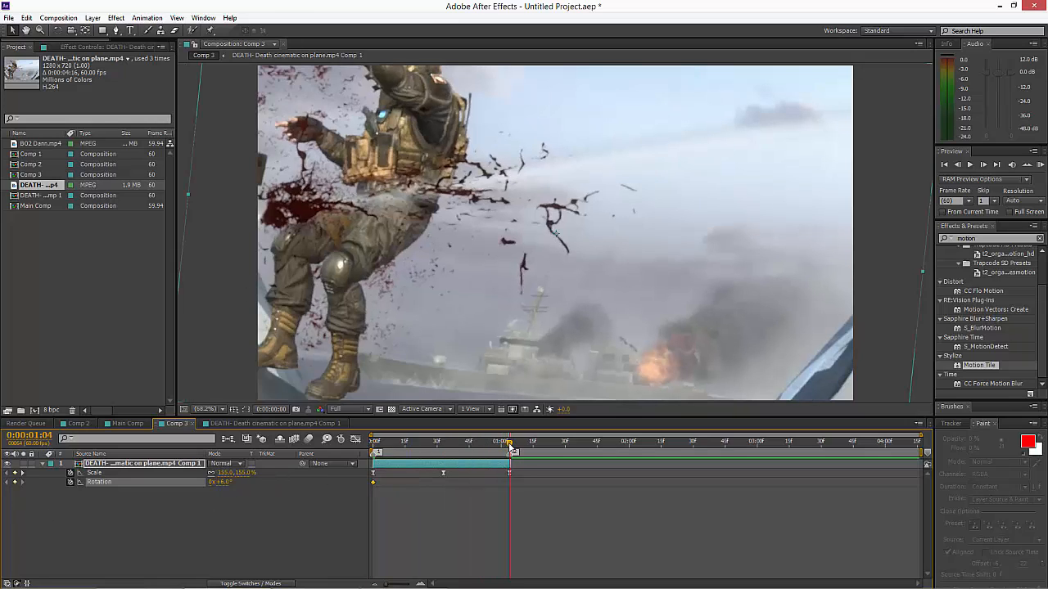
click(224, 482)
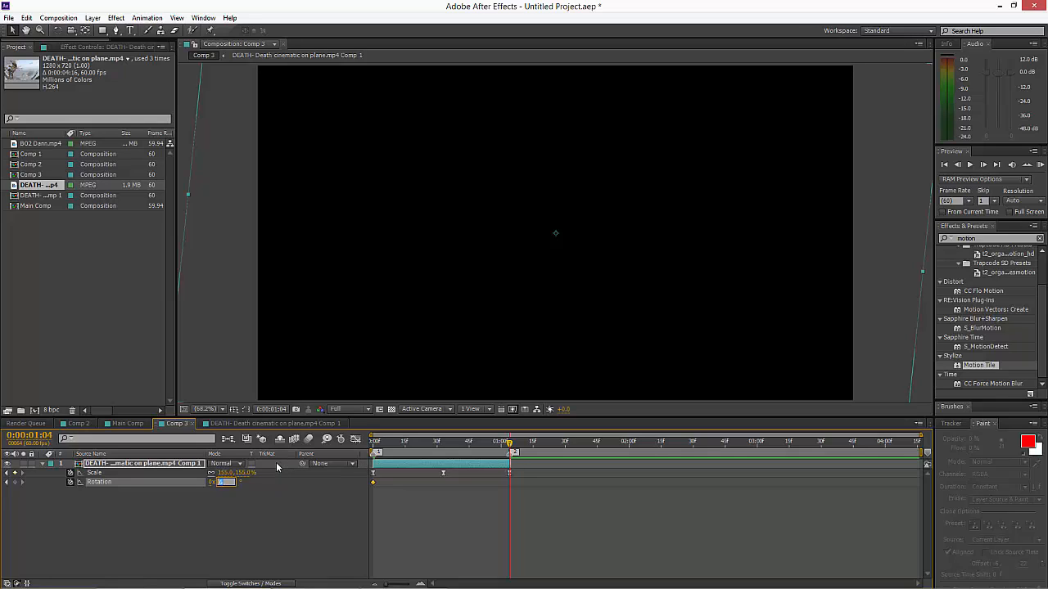
text(-6)
key(Return)
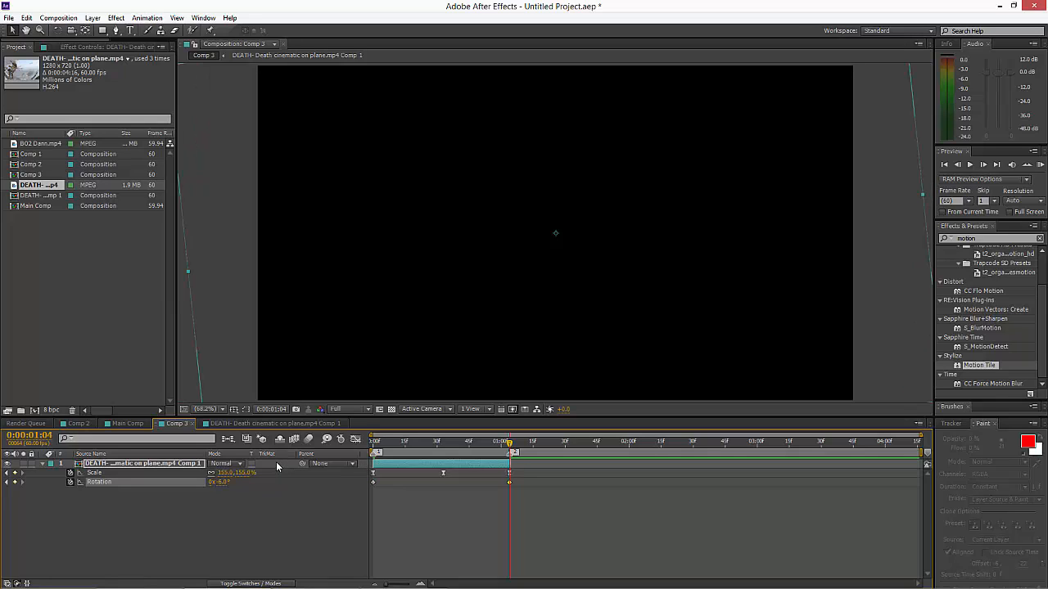
Apply Easy Ease to both Rotation keyframes
drag(533, 476, 305, 500)
click(579, 540)
drag(534, 496, 334, 483)
right_click(373, 482)
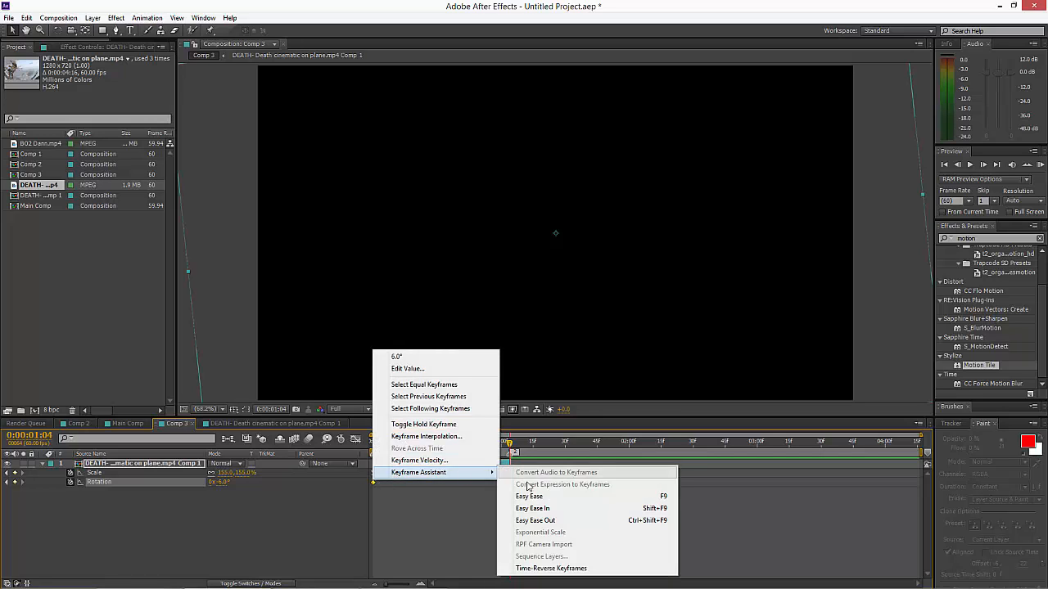
click(536, 497)
At 0:00:00:33, pull the last Rotation keyframe's handle up and the first's down to about 0° in the Graph Editor, and return to the layer bars
click(445, 442)
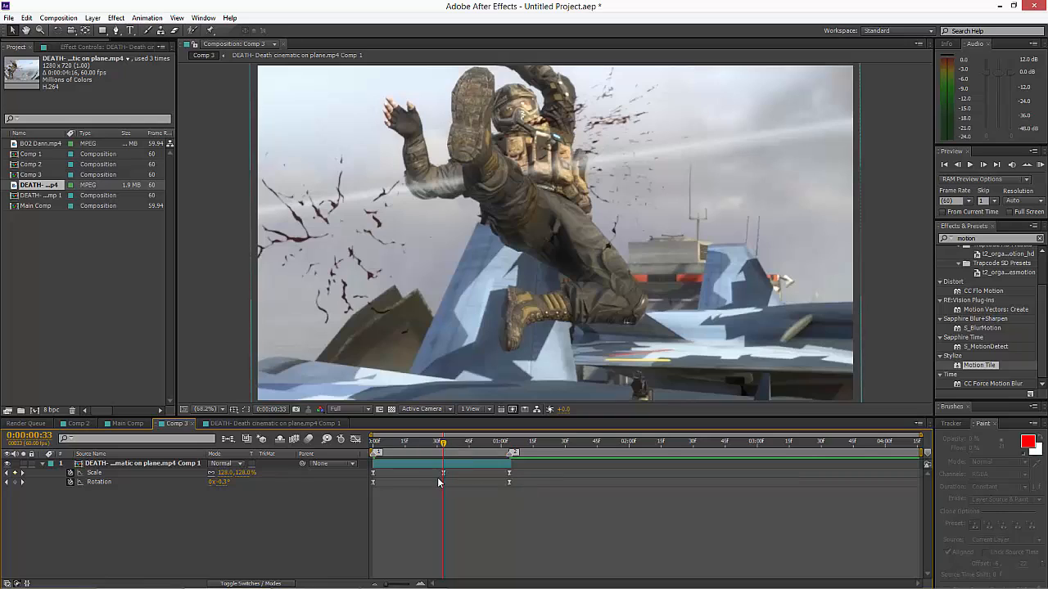
mouse_move(444, 473)
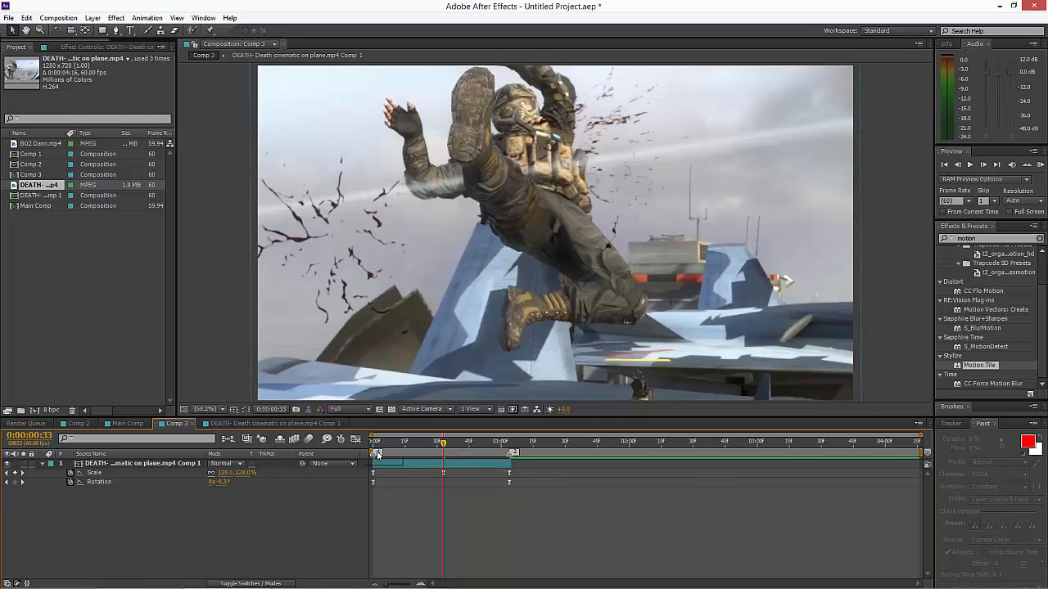
drag(538, 482, 316, 490)
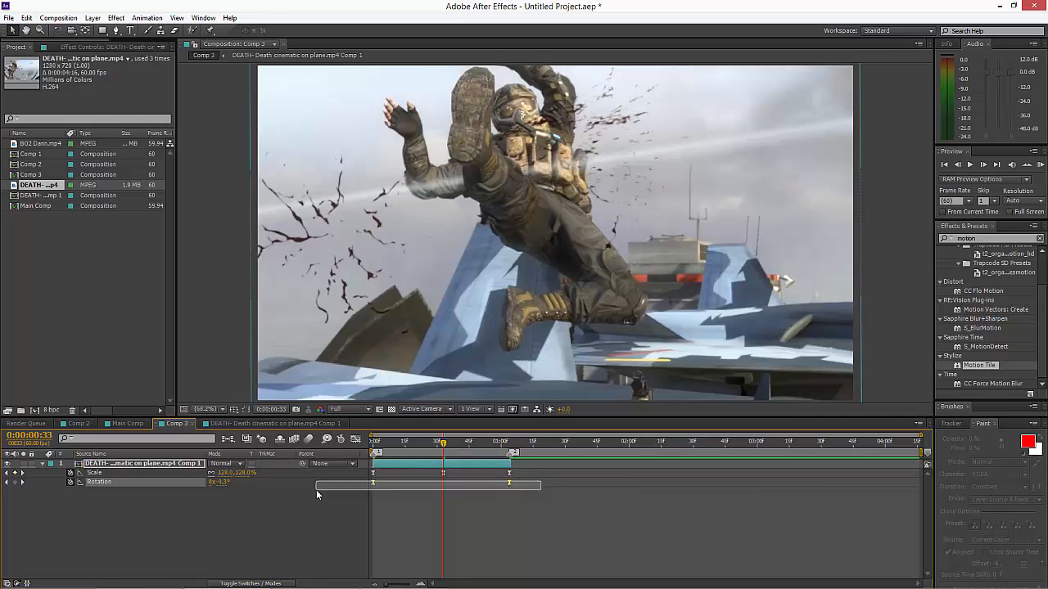
click(355, 439)
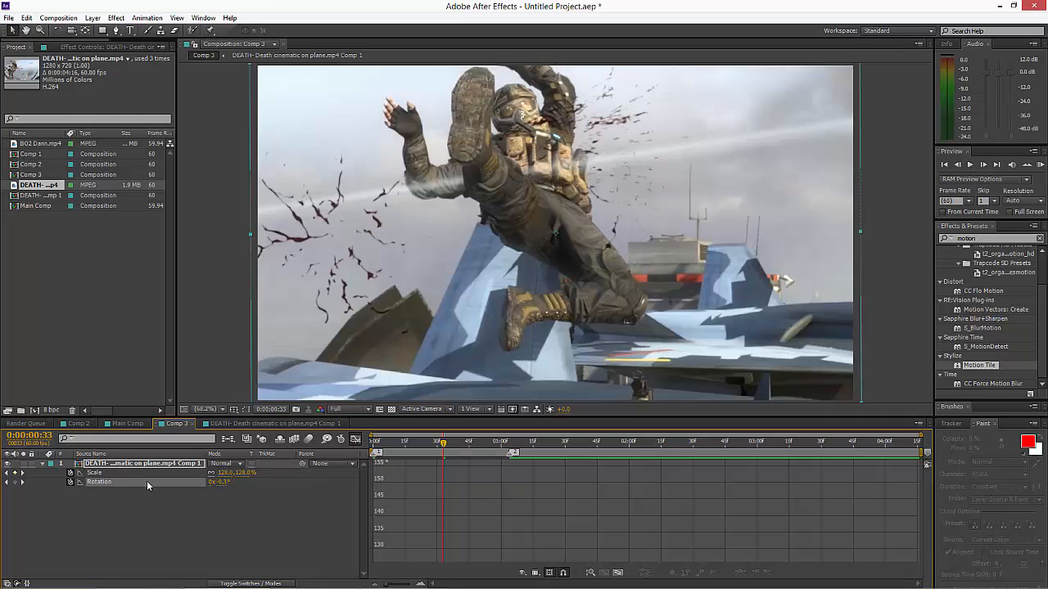
click(618, 572)
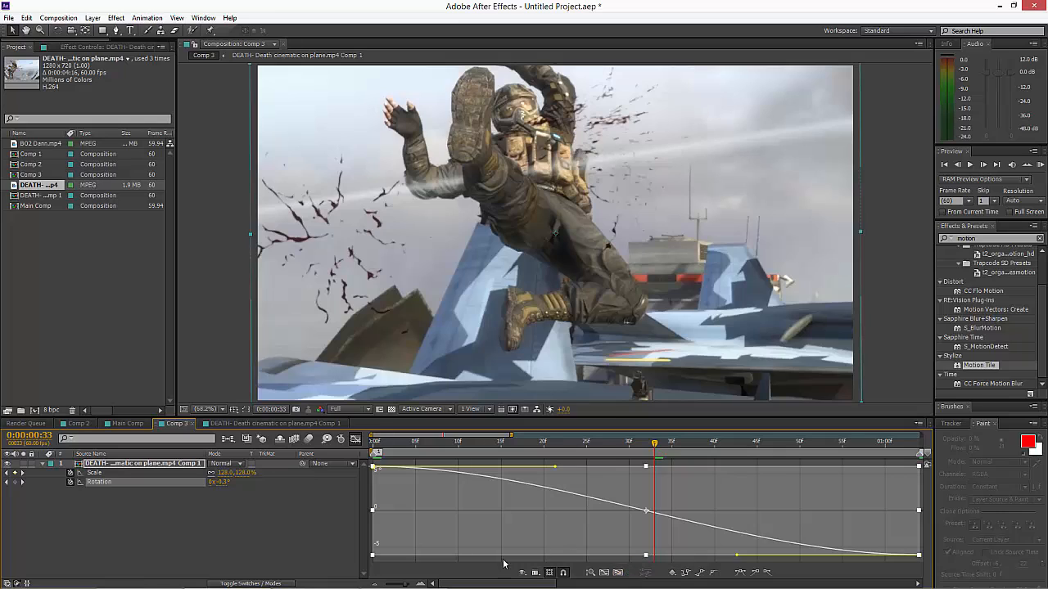
click(374, 583)
click(375, 583)
click(653, 538)
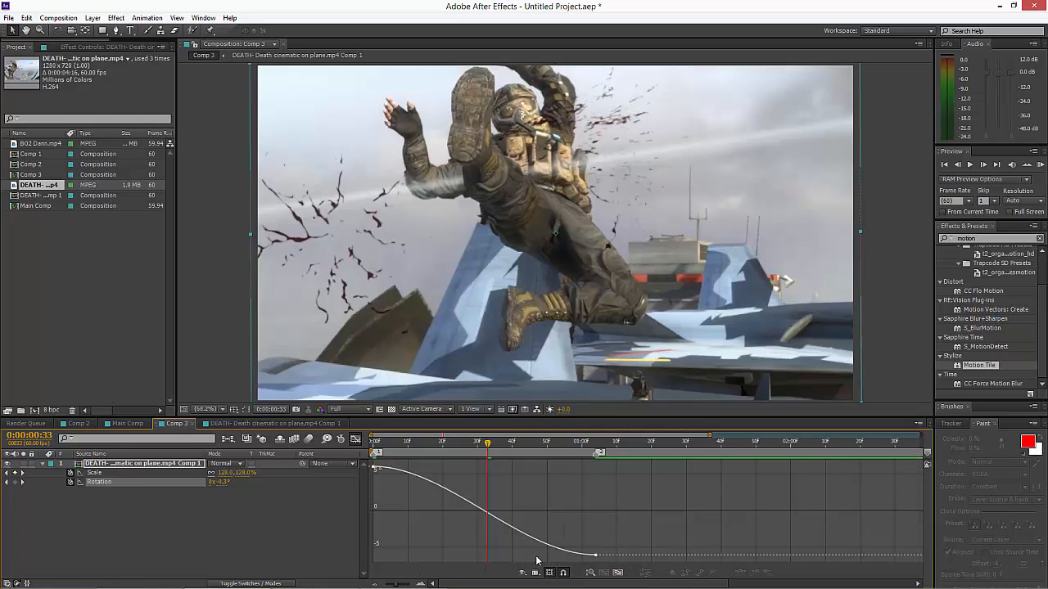
click(596, 555)
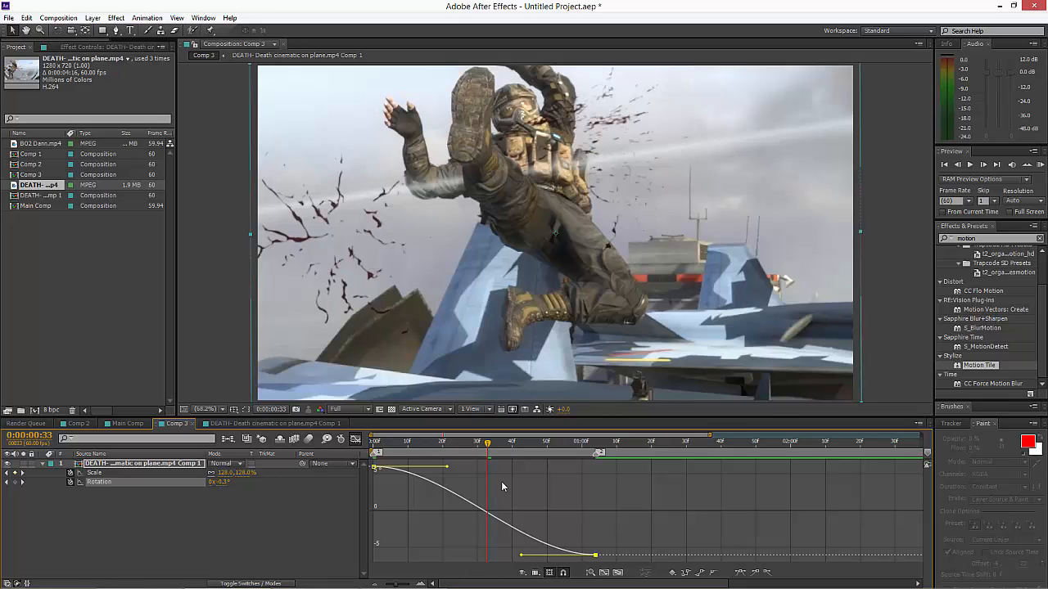
drag(522, 559, 654, 516)
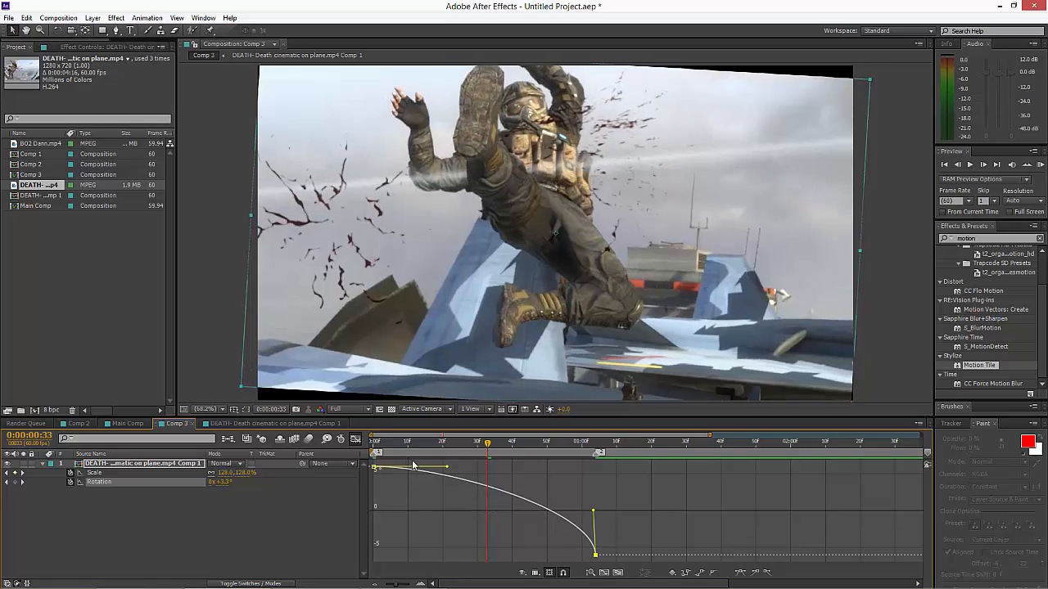
drag(447, 473, 311, 508)
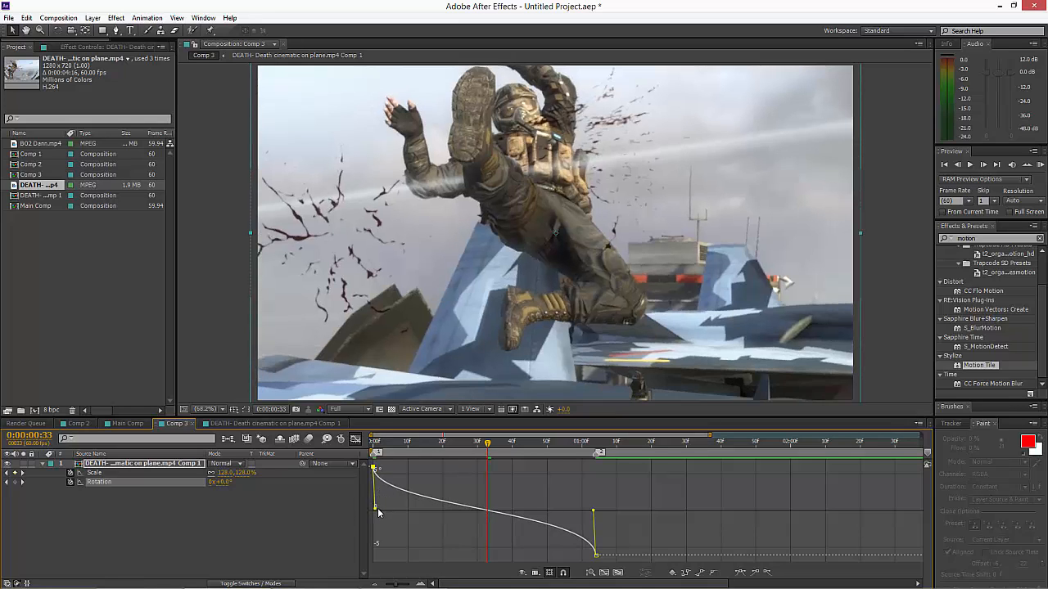
drag(375, 510, 374, 508)
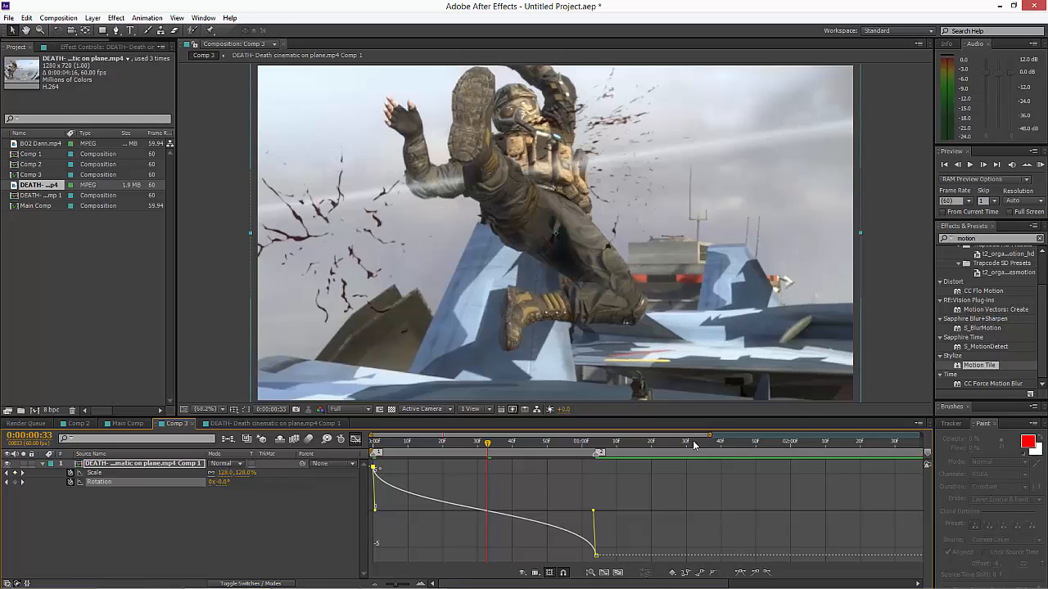
click(355, 442)
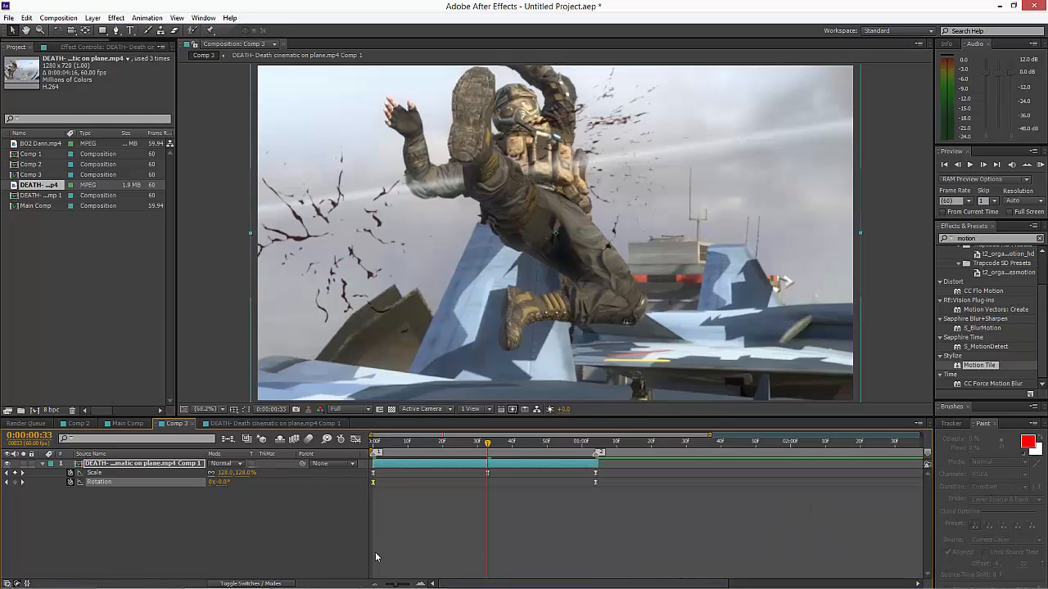
click(376, 583)
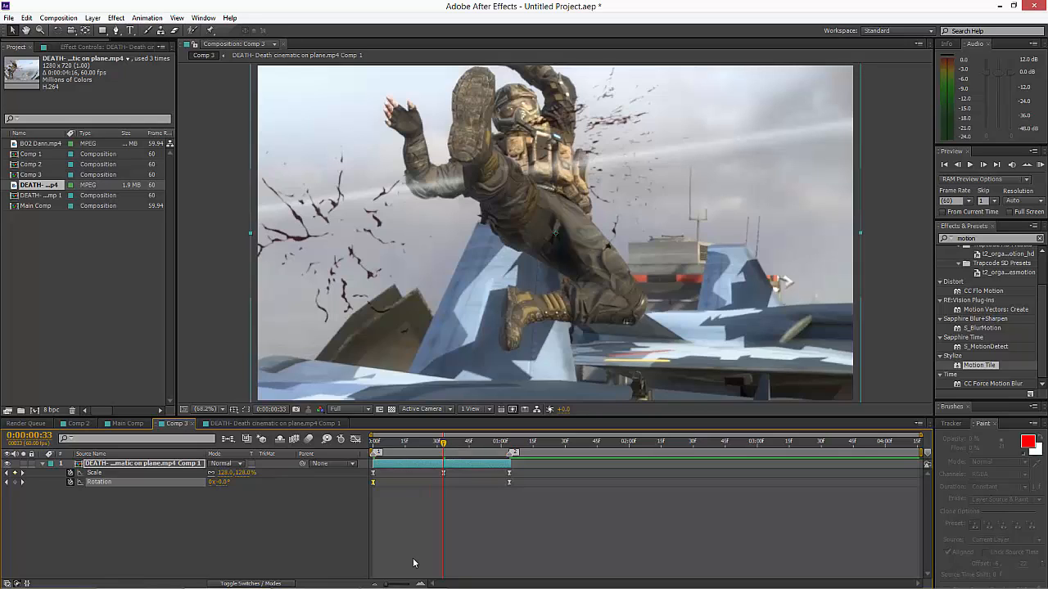
Search the effects for "direc" and apply Directional Blur to the DEATH cinematic layer in Comp 3
click(983, 238)
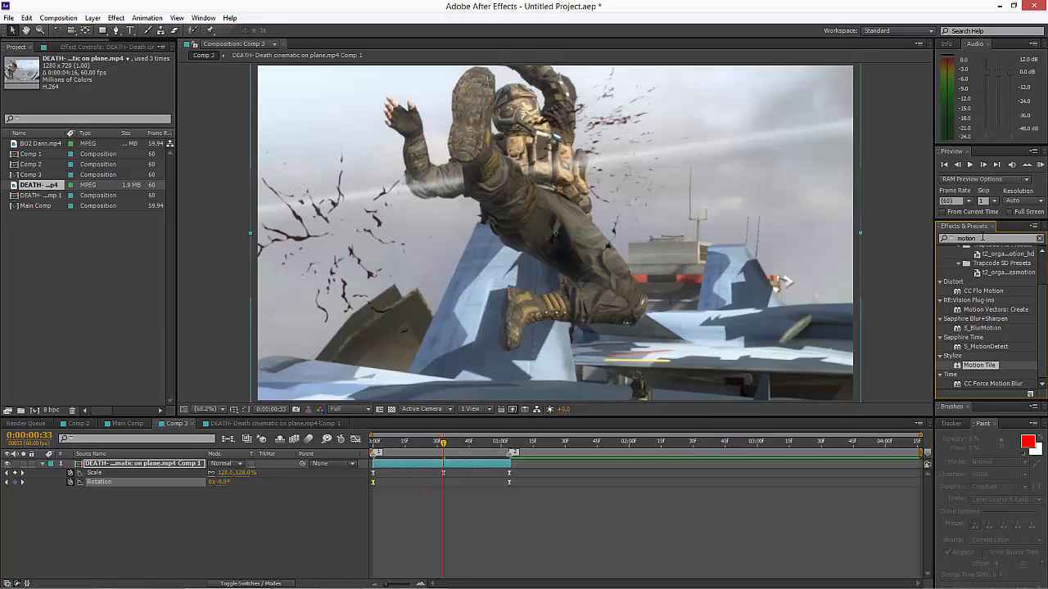
text(direc)
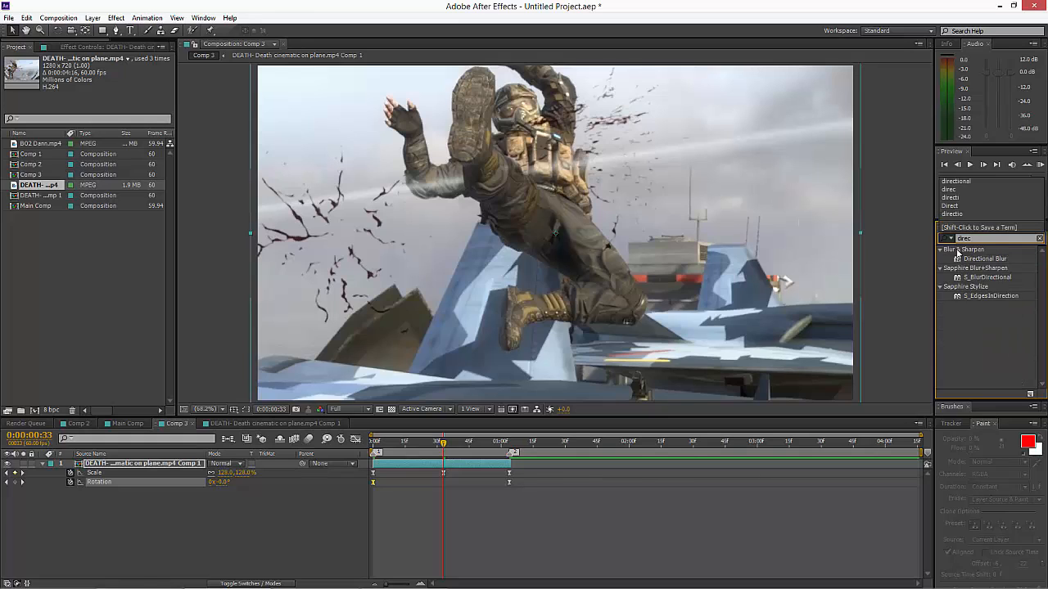
drag(982, 258, 495, 446)
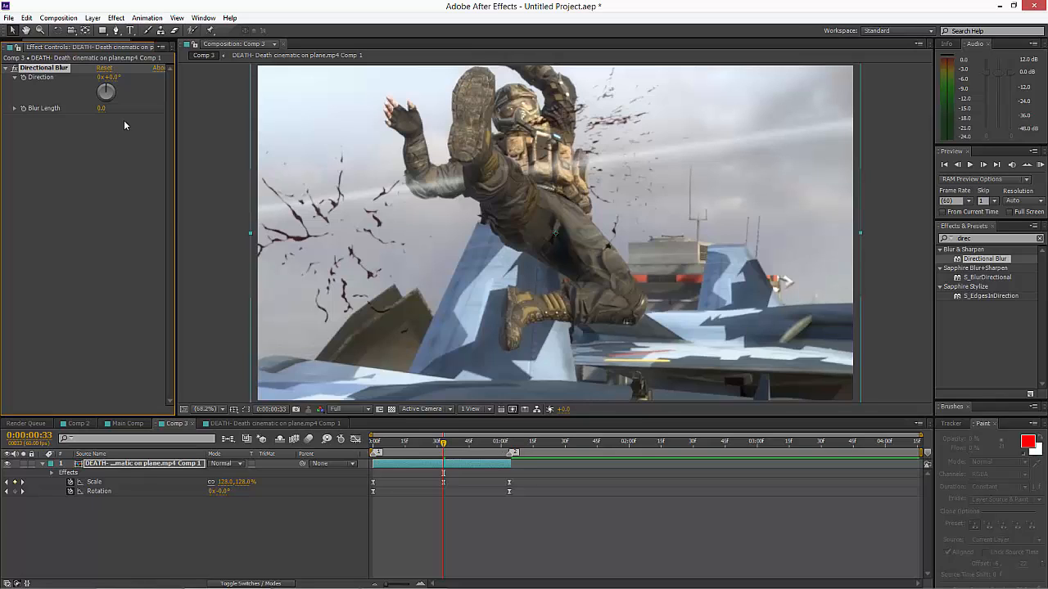
Set the Directional Blur's Direction to -90°
drag(110, 89, 95, 96)
click(113, 77)
key(Return)
Try Blur Length values of 15 and 5 for the Directional Blur
click(99, 109)
text(15)
key(Return)
click(116, 111)
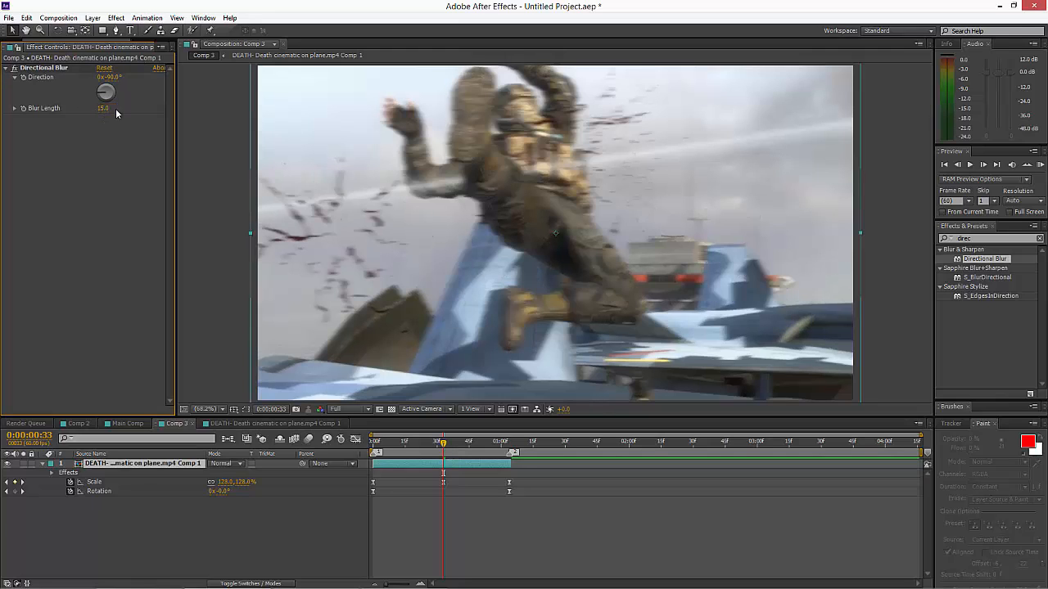
text(5)
key(Return)
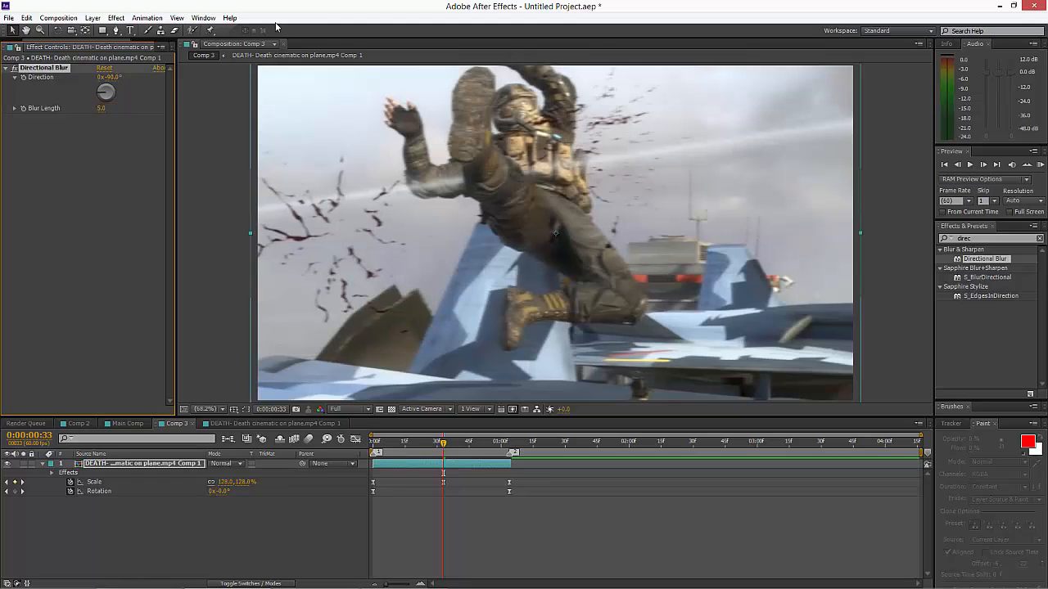
Set the Directional Blur's Blur Length to 6 and run a RAM preview of the composition, stopping it after playback
click(105, 107)
text(6)
key(Return)
click(1039, 165)
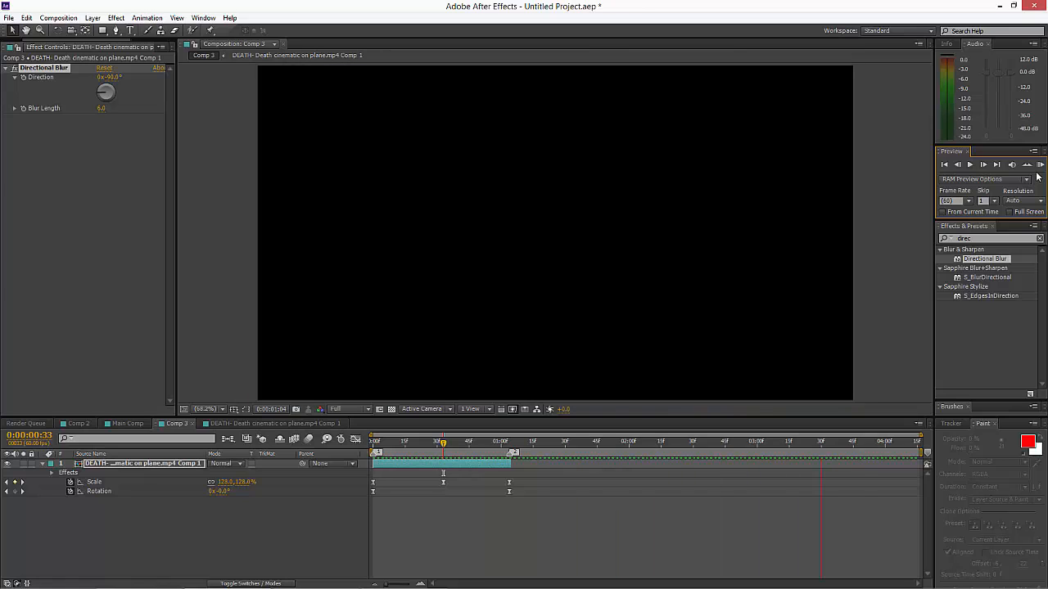
key(space)
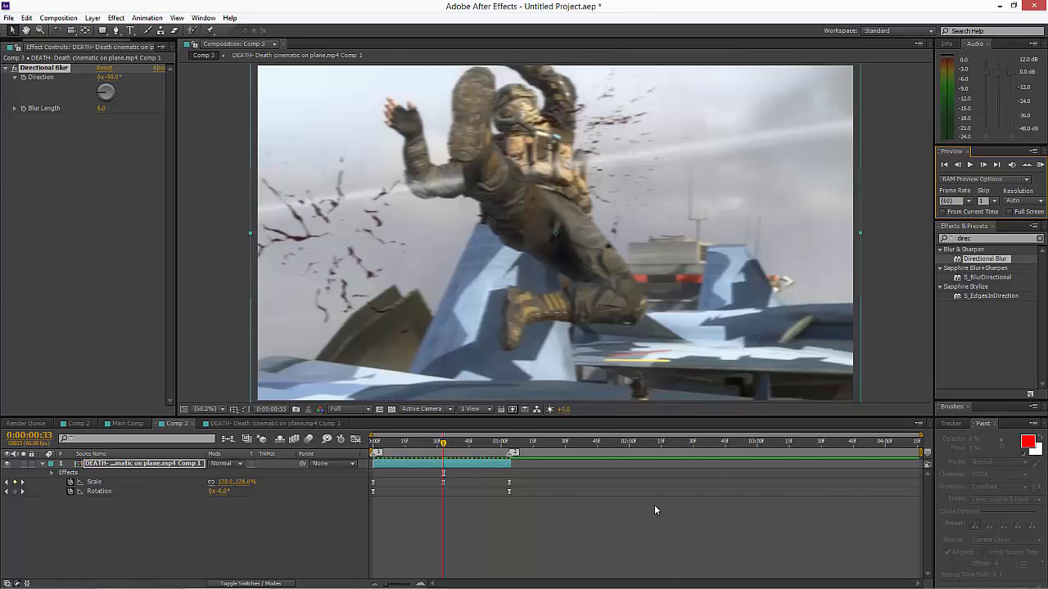